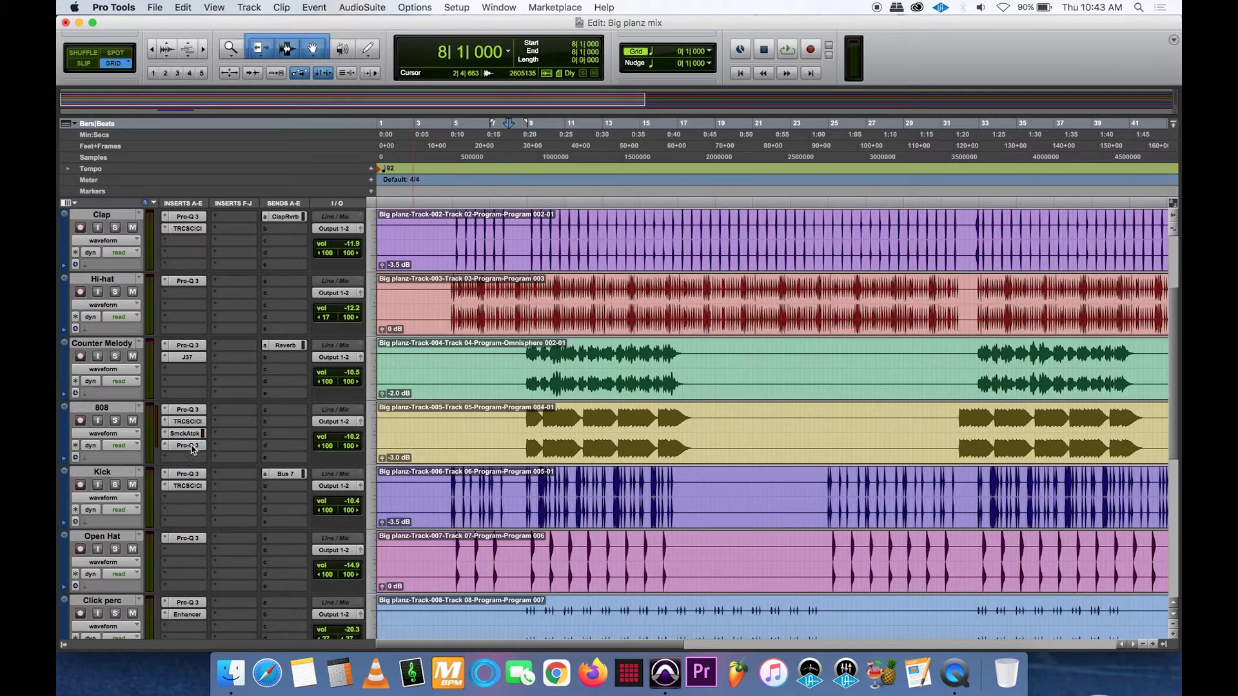
Step: Open the last Pro-Q 3 on the 808 track and examine its analyzer's external spectrum selection for the Kick
click(189, 445)
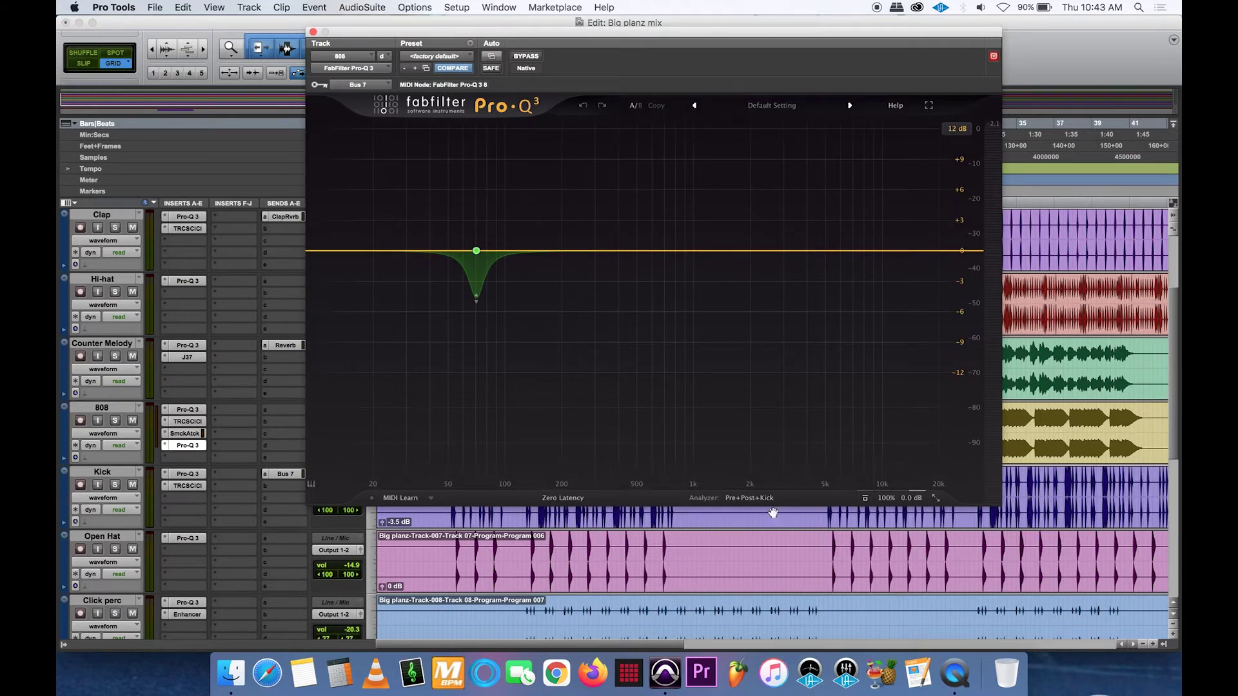
click(748, 498)
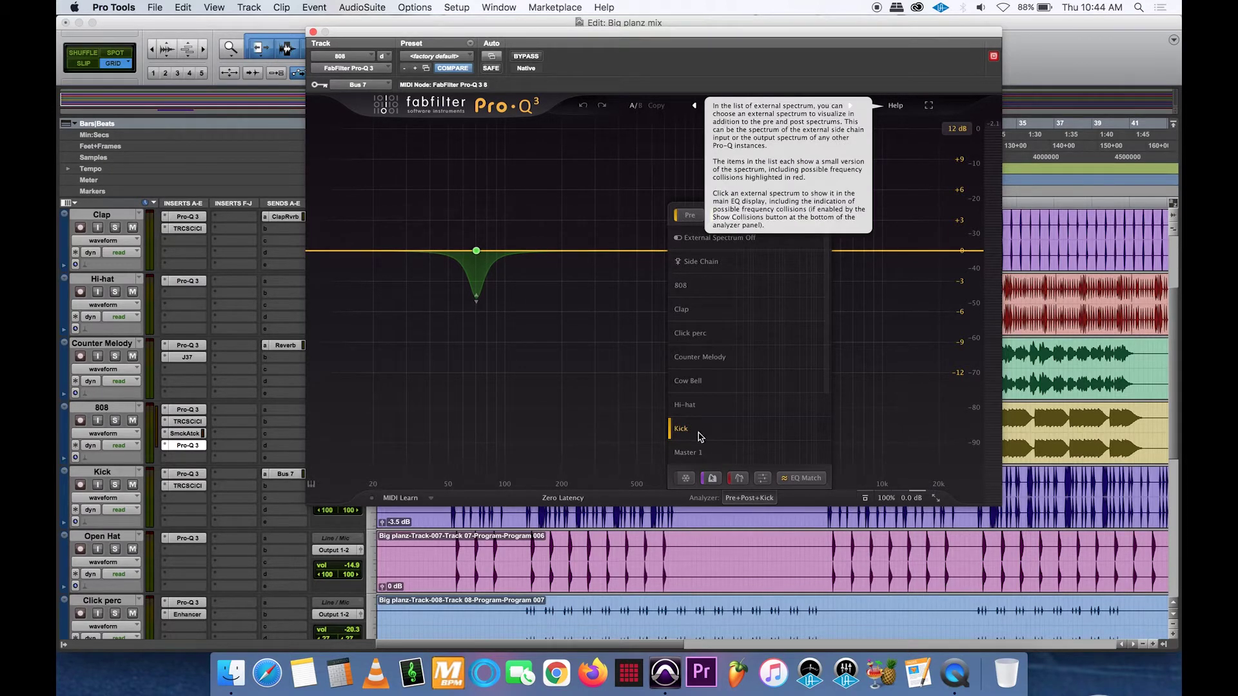
click(737, 495)
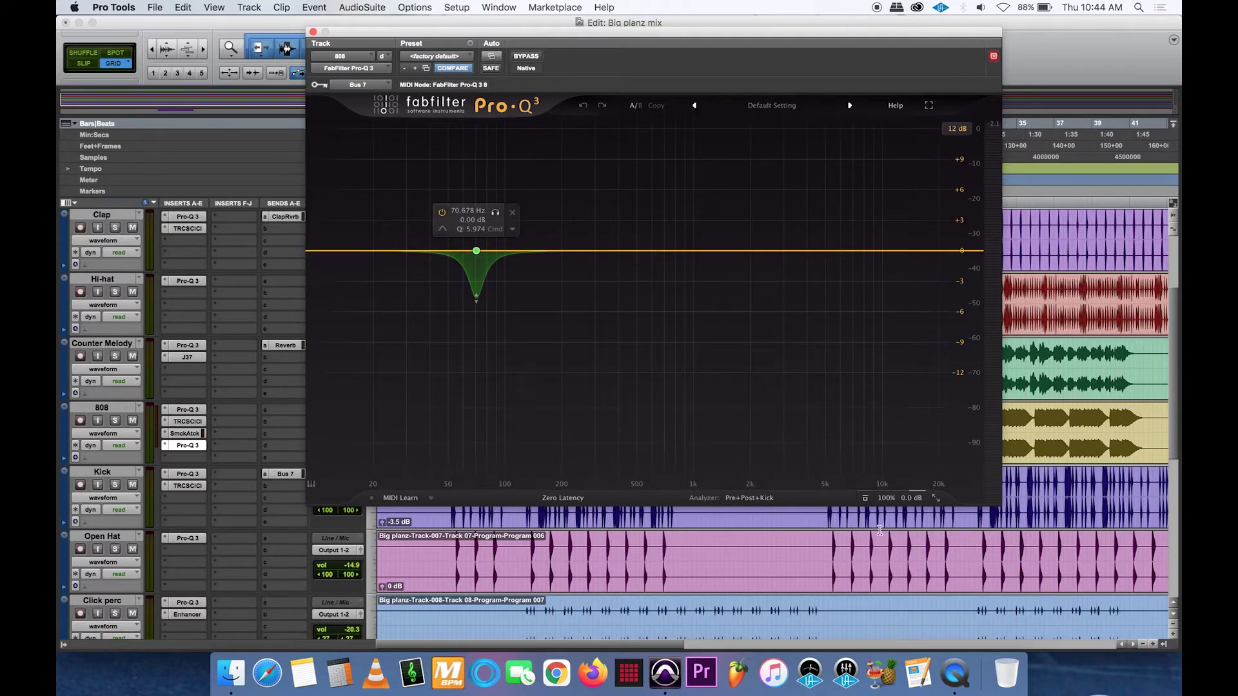
click(751, 498)
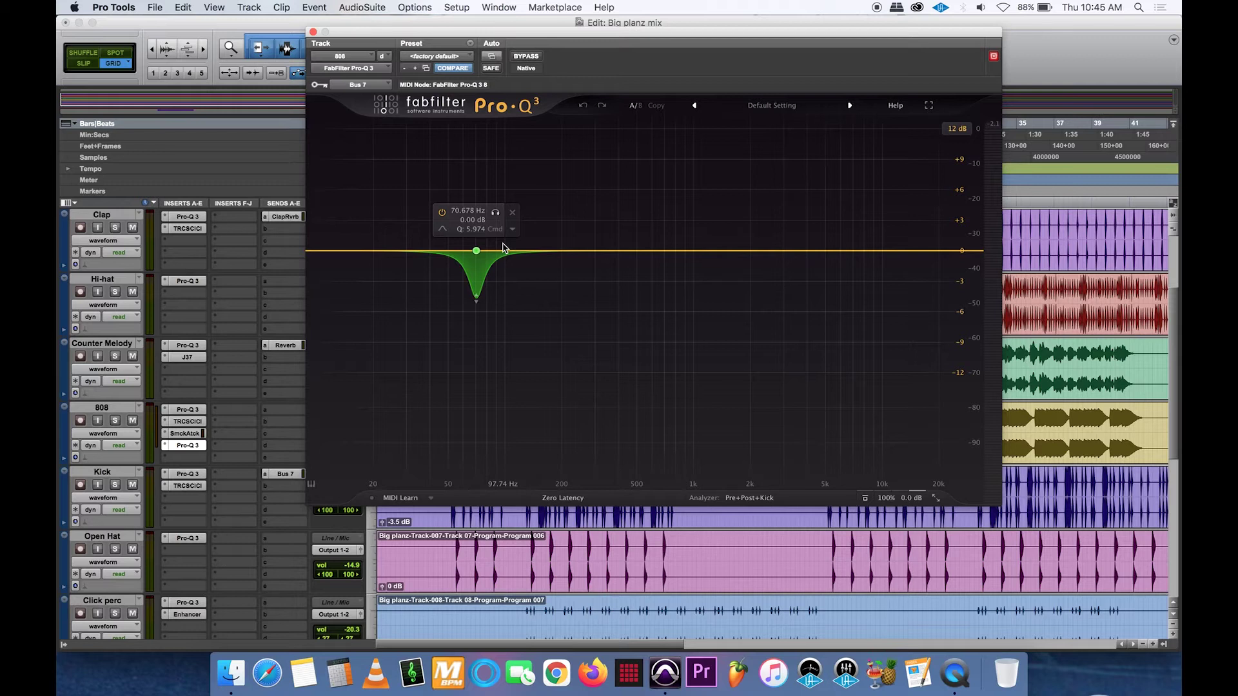
Step: Play the session to watch how the 808 and kick collide in the analyzer and how the dynamic band reacts, and stop playback
key(space)
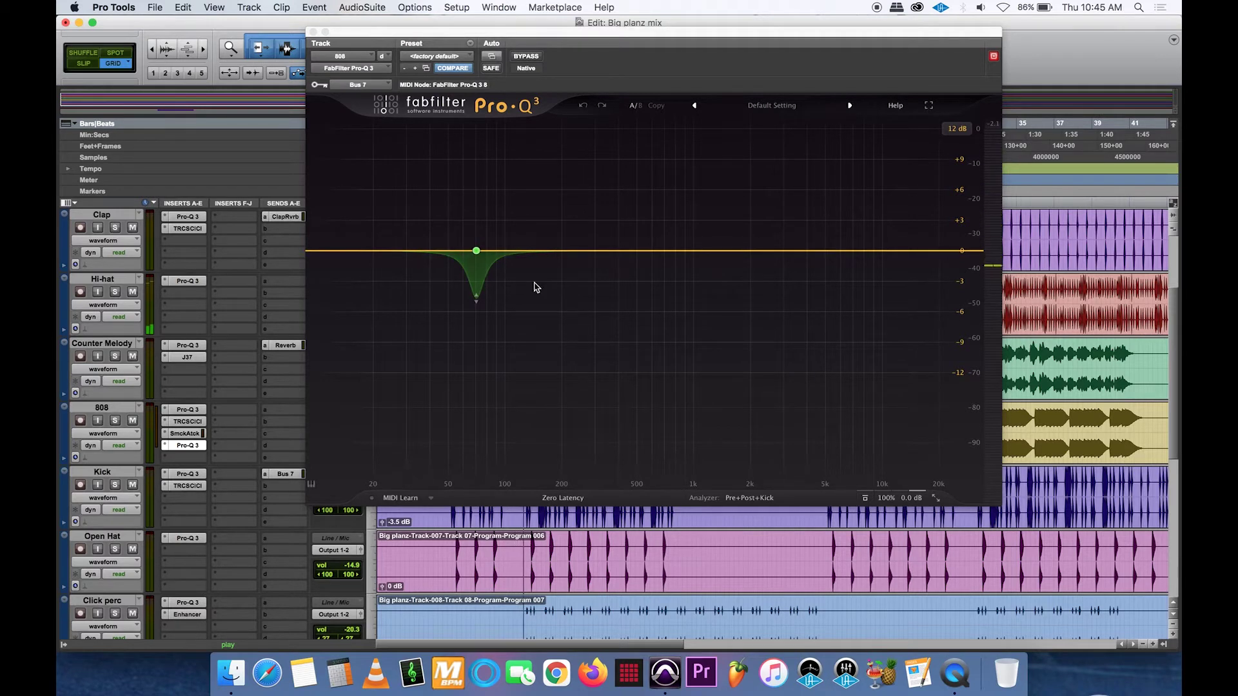
key(XF86AudioRaiseVolume)
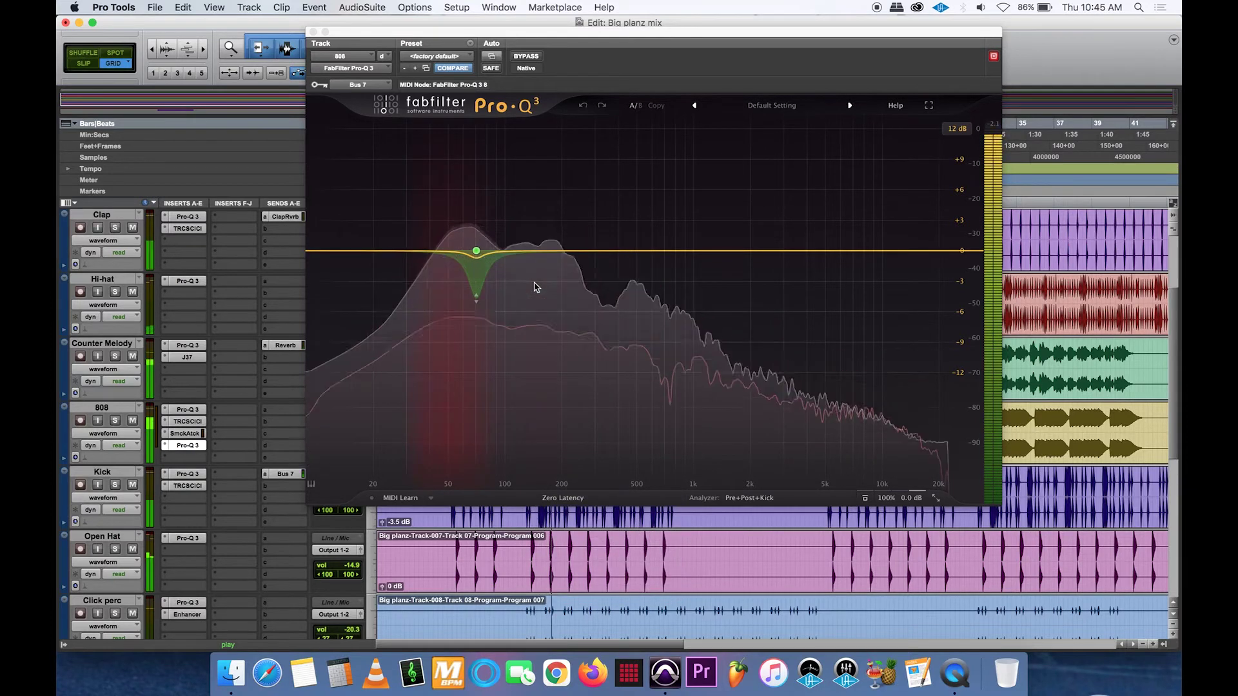
mouse_move(534, 285)
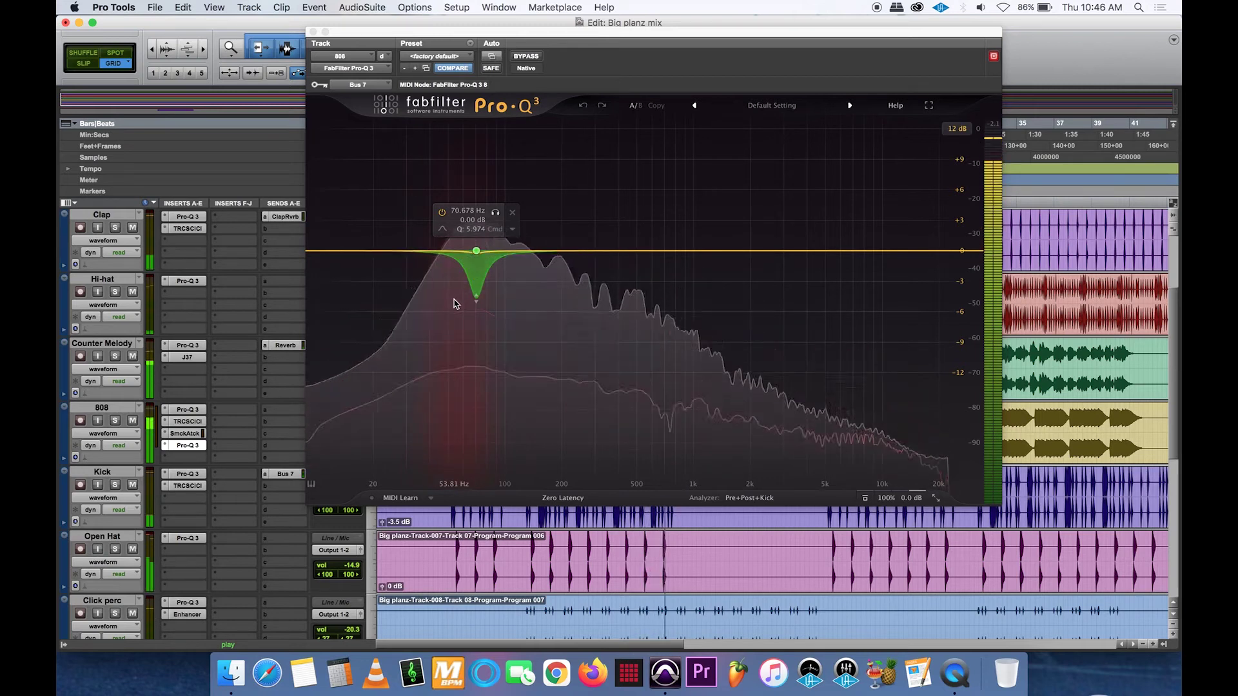
key(space)
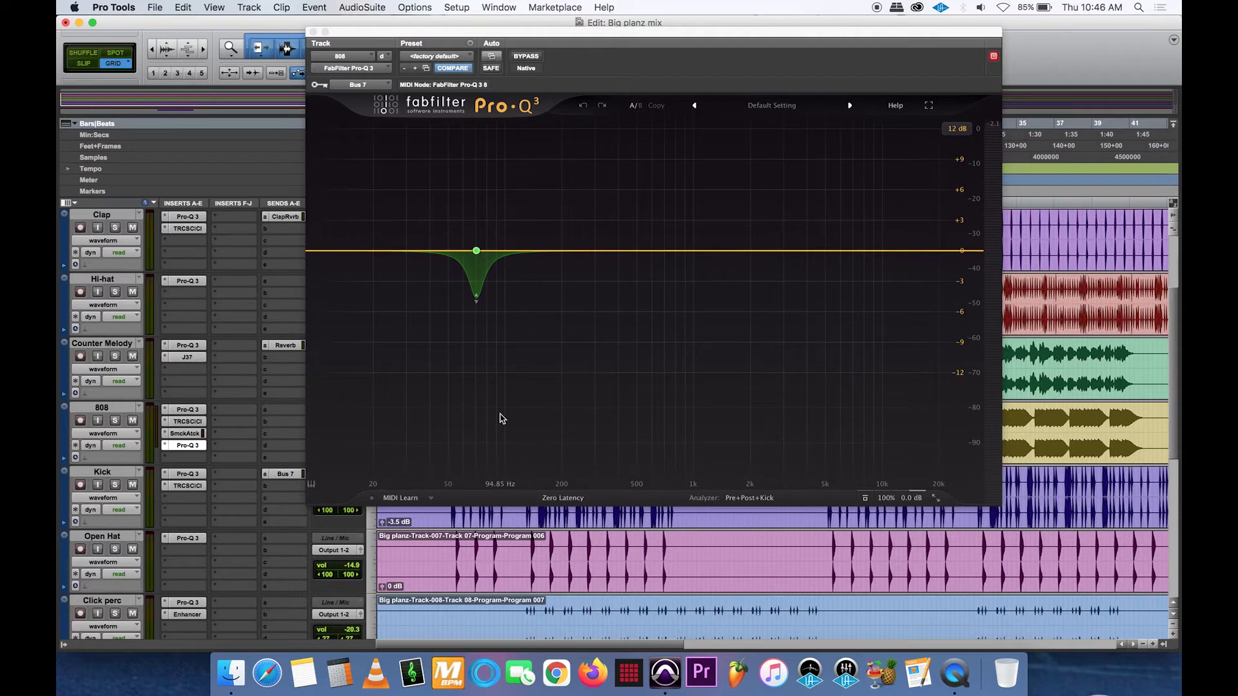
mouse_move(475, 263)
Step: Reopen the 808 track's last Pro-Q 3 and check which bus feeds its sidechain key input
click(314, 32)
click(188, 446)
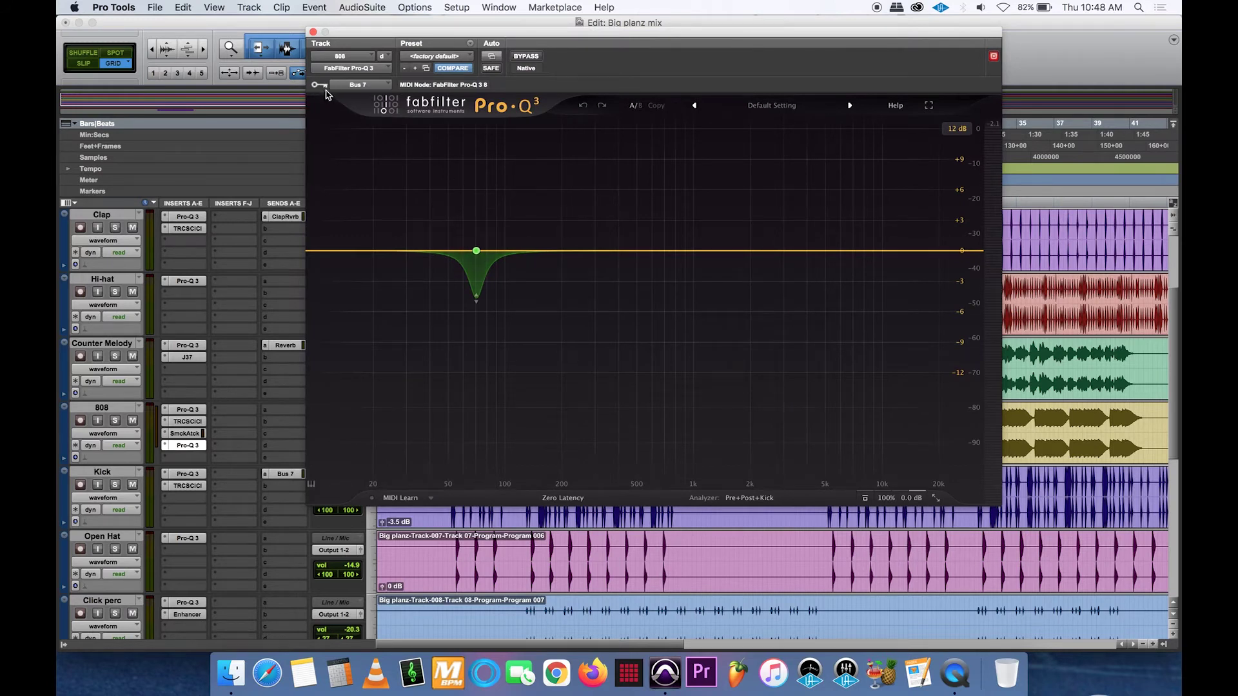
click(380, 85)
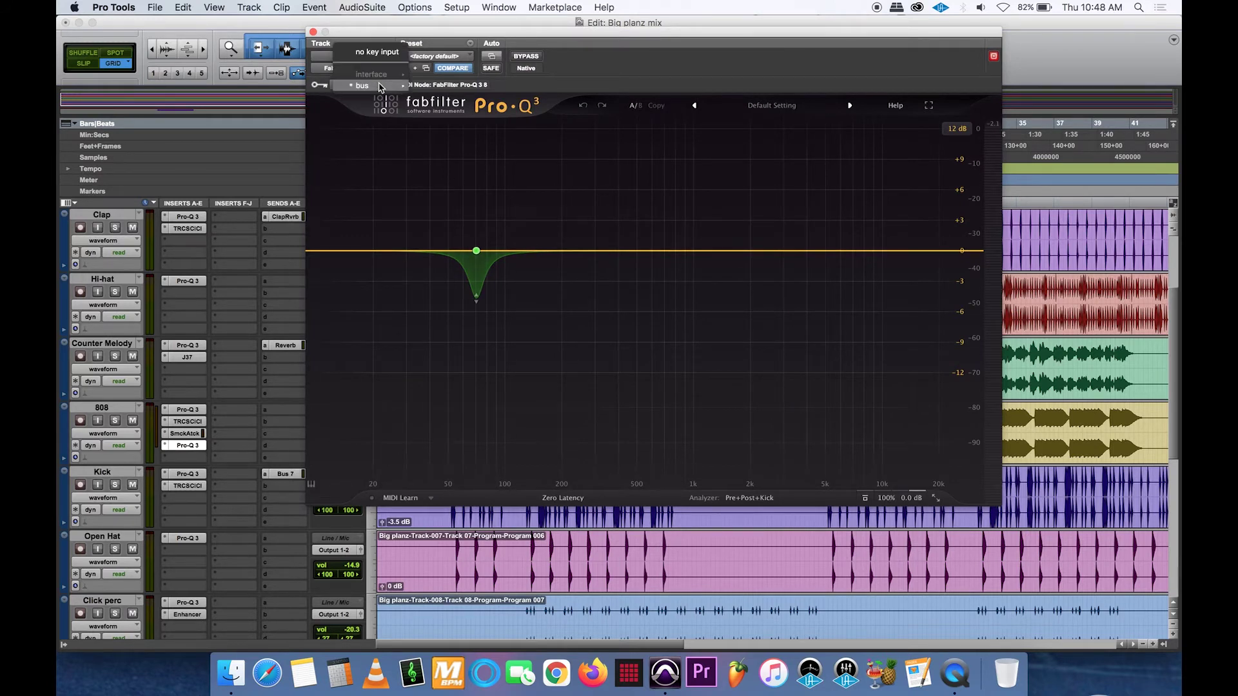
mouse_move(380, 86)
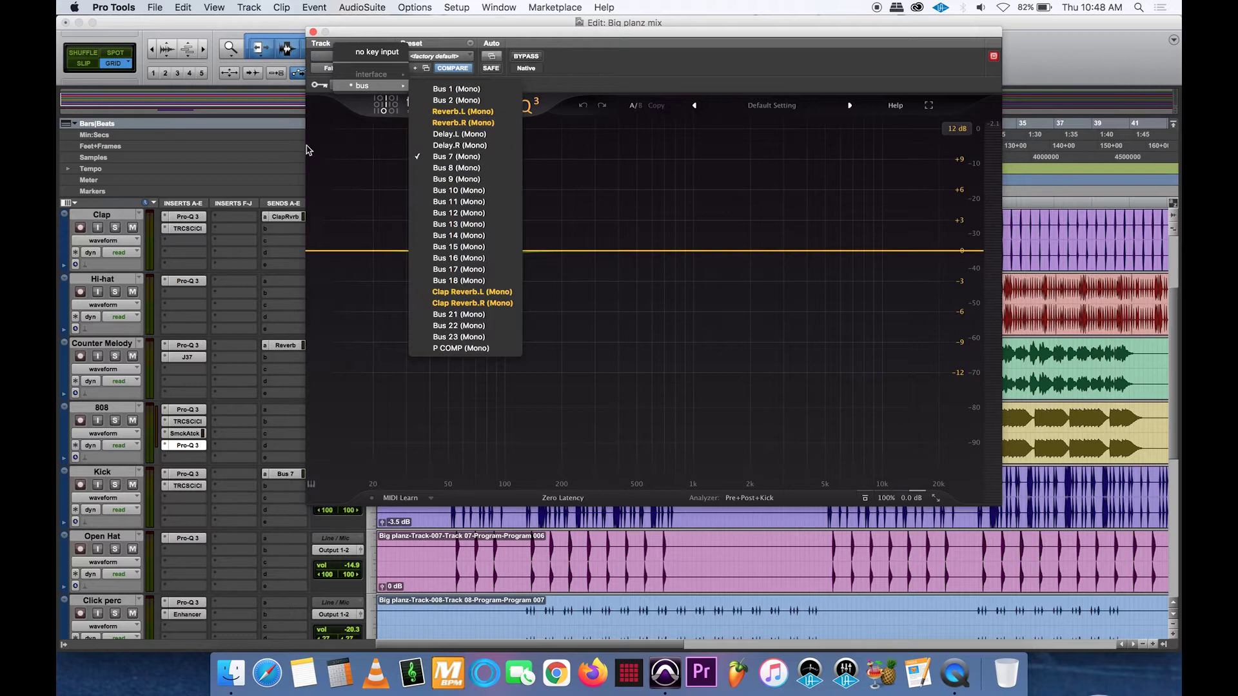
click(186, 473)
Step: Look at the Kick track's Pro-Q 3, close it, and open the Kick track's send to Bus 7
click(191, 475)
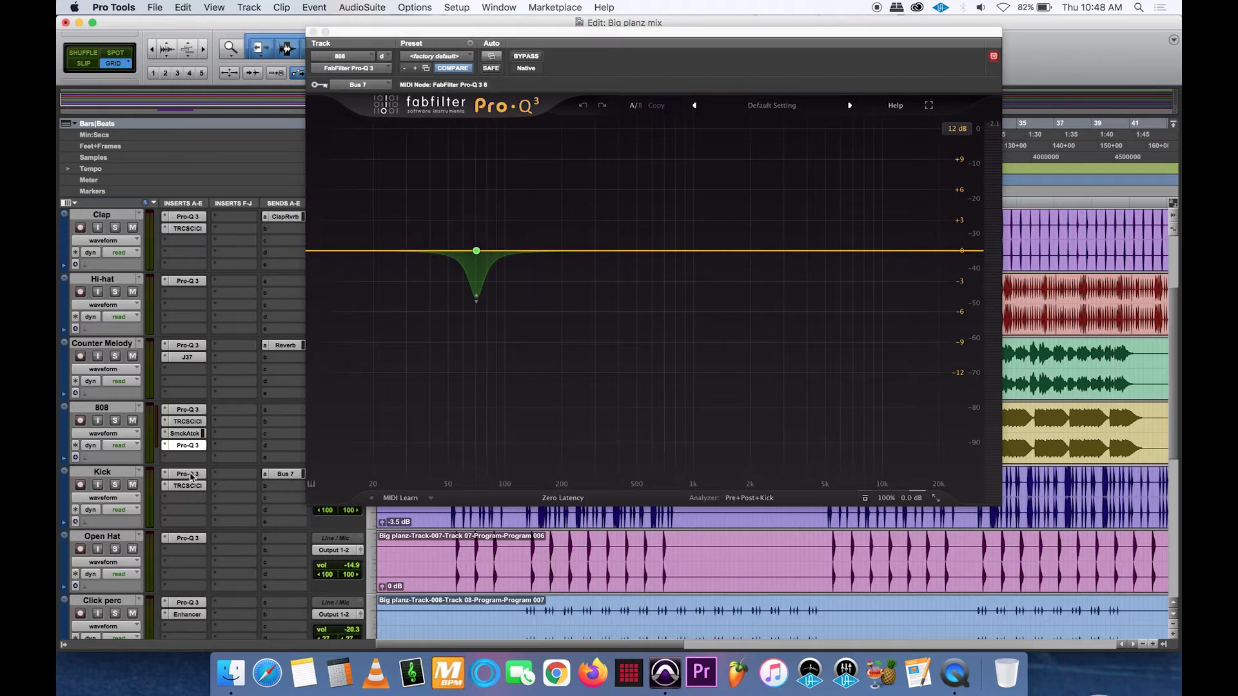
click(191, 475)
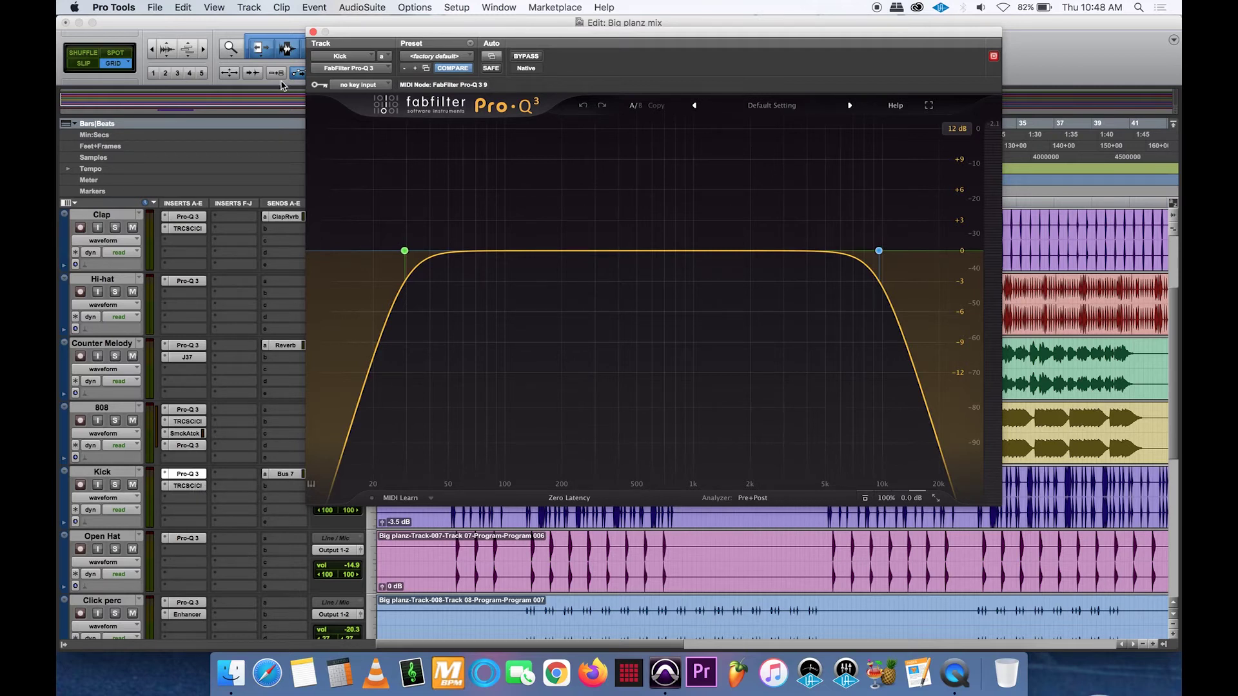
click(313, 33)
click(290, 474)
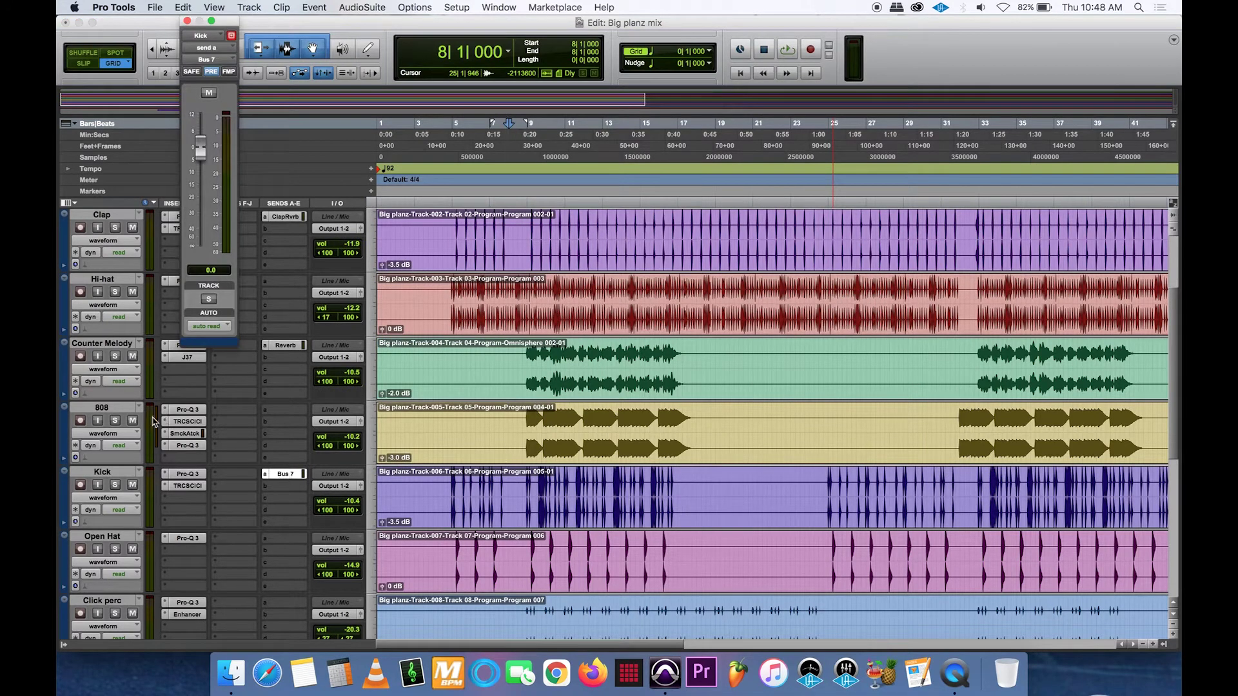
Step: Bring up the 808 track's last Pro-Q 3 and rename the Kick's Bus 7 send to "Kick Sidechain"
click(185, 446)
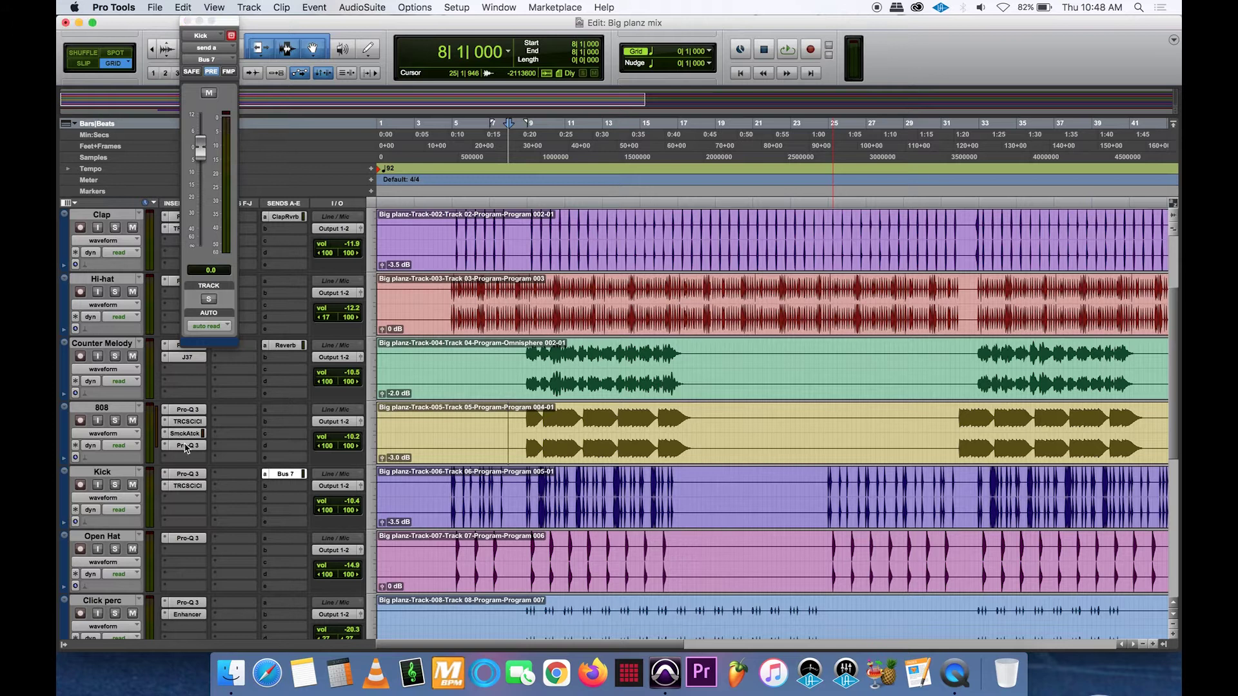
click(185, 446)
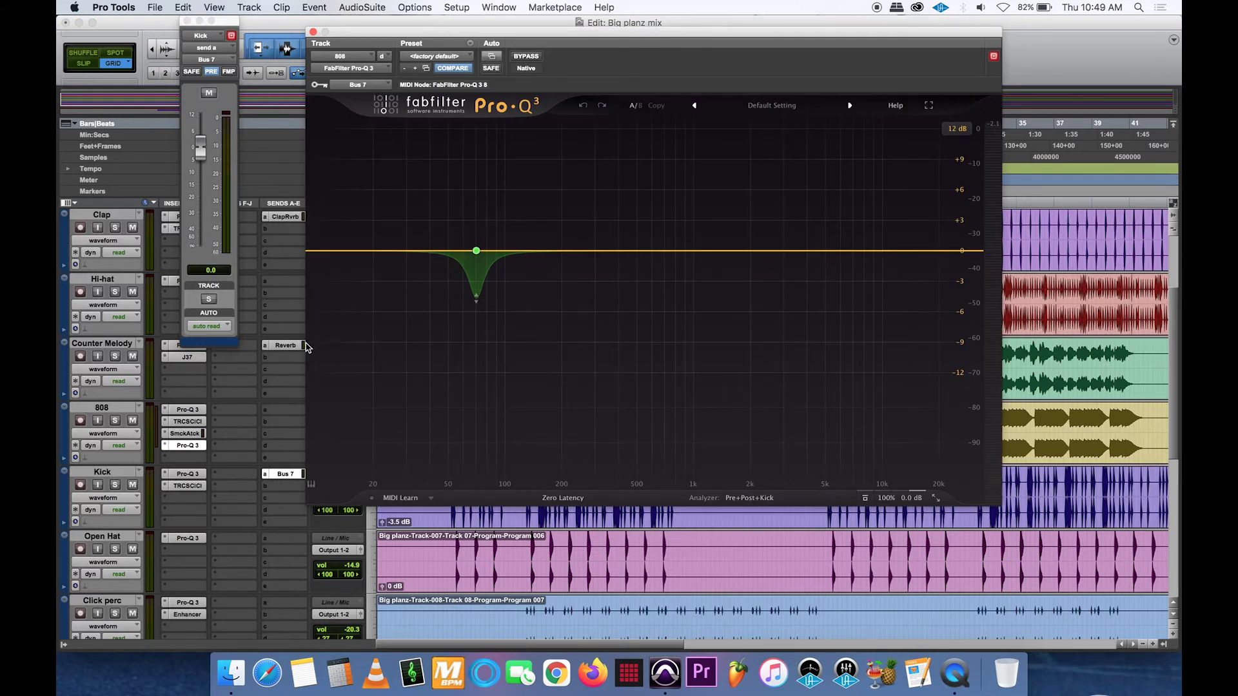
right_click(281, 477)
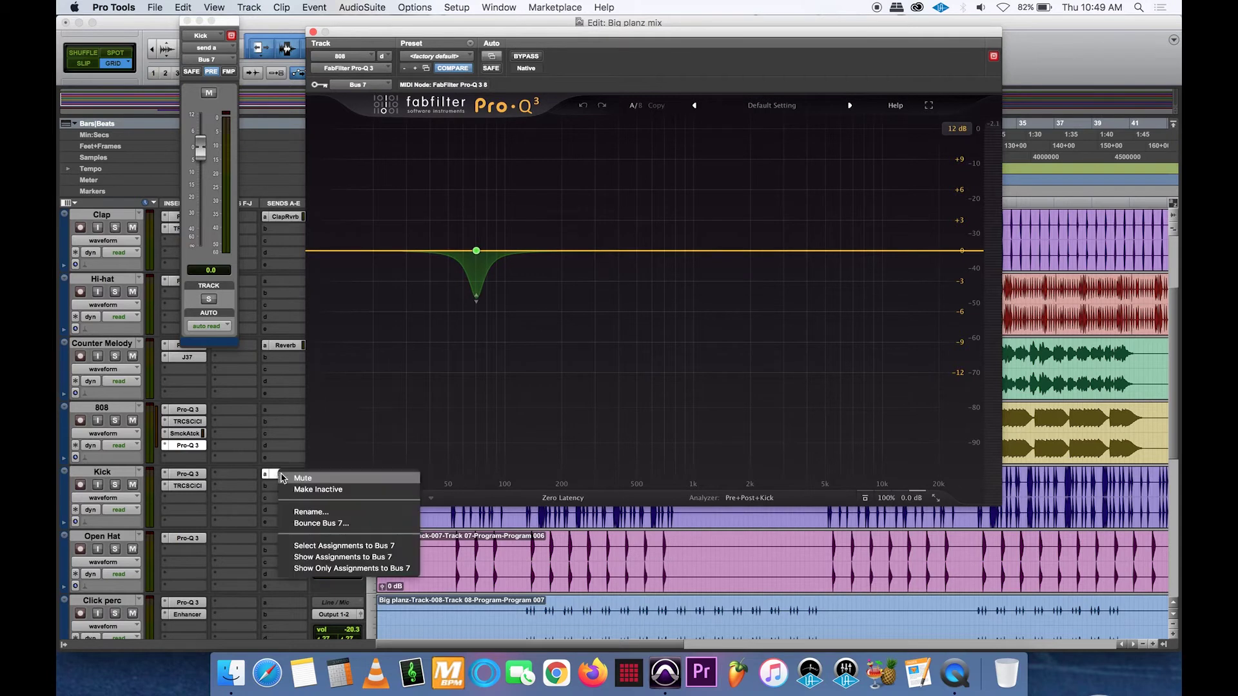
click(310, 512)
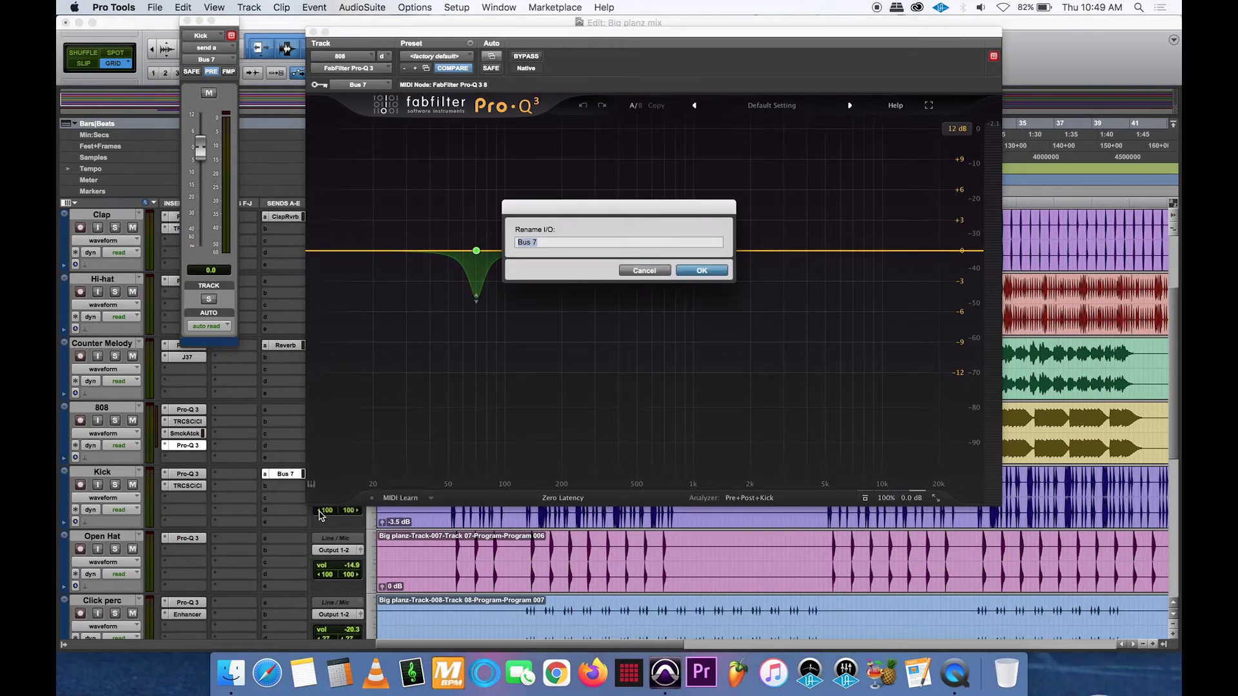
text(Kick Sidechain)
key(Return)
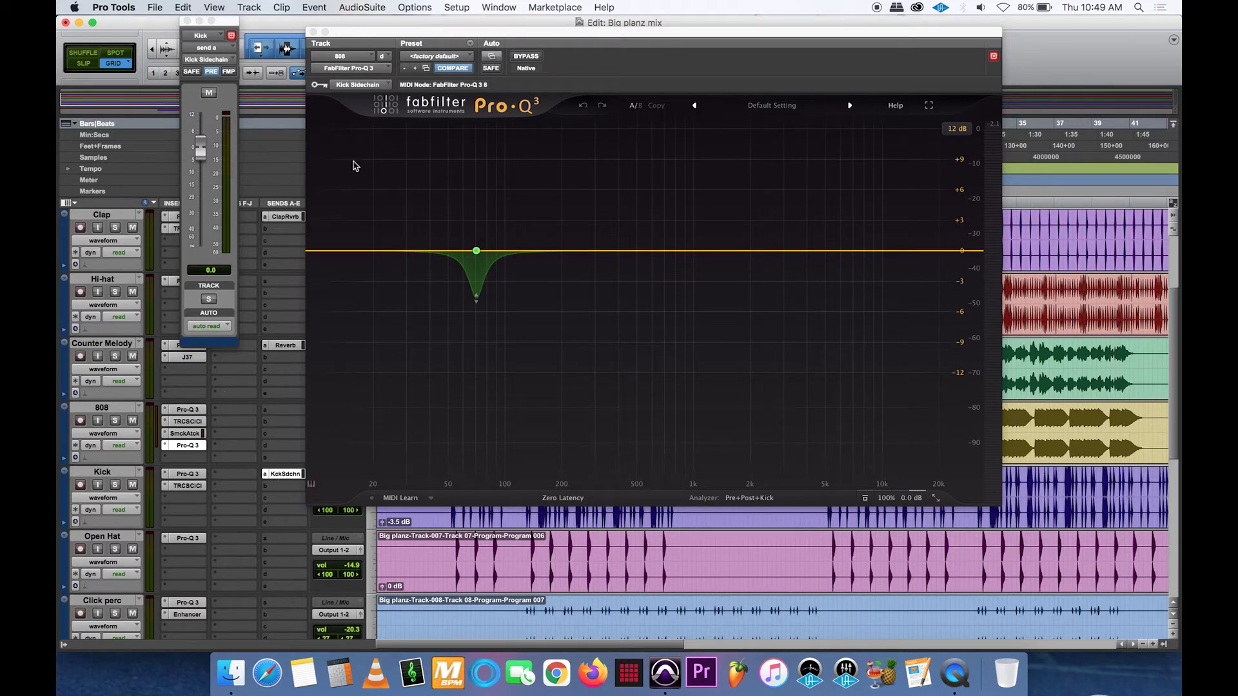
Step: Check that the 808 Pro-Q 3's key input is assigned to the Kick Sidechain bus
click(360, 85)
mouse_move(361, 86)
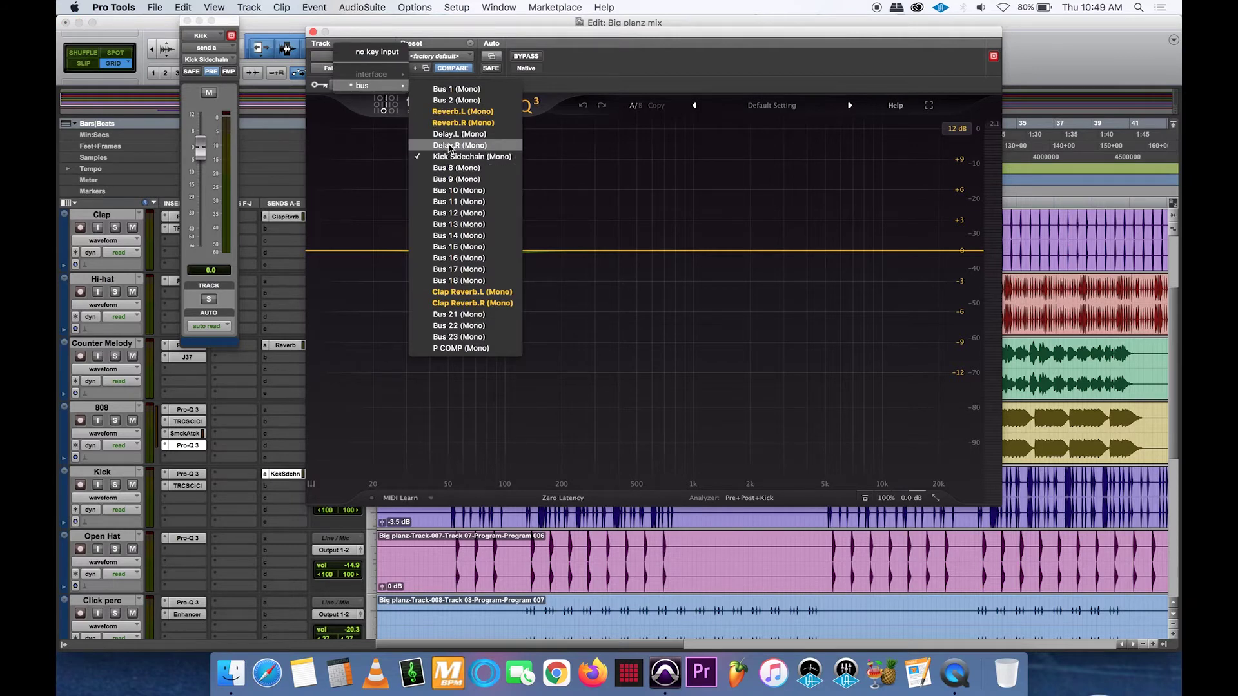
click(118, 476)
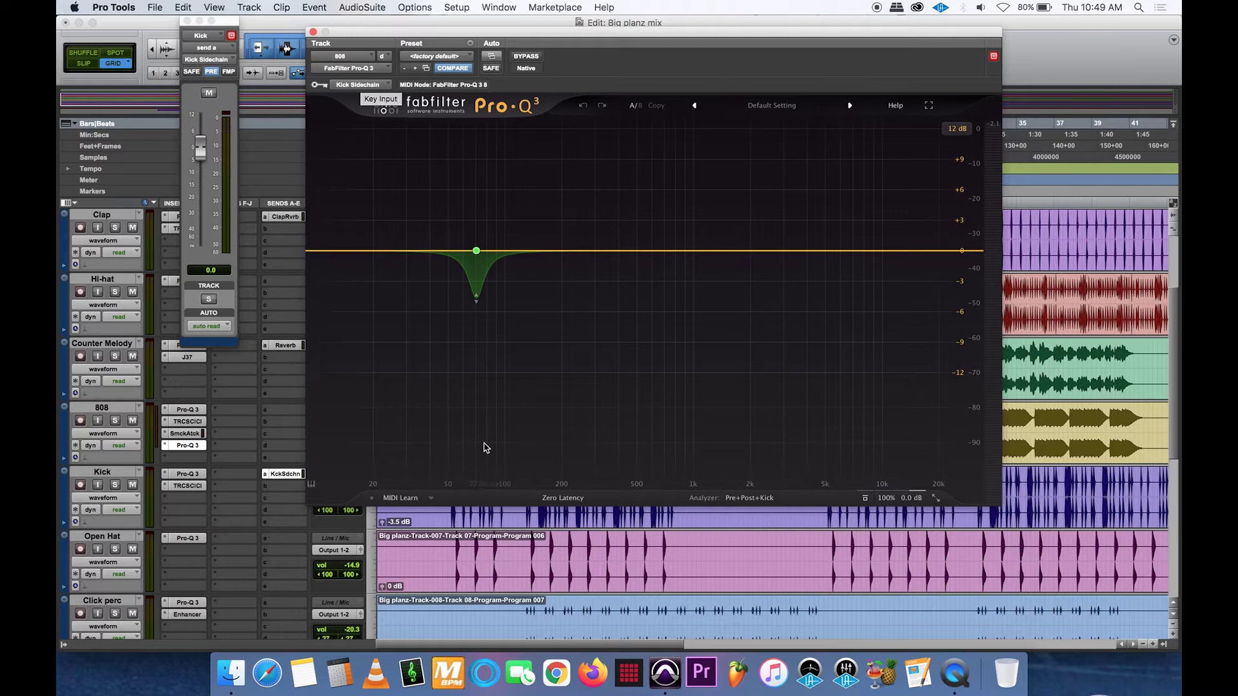
Step: Delete the existing EQ band on the 808 and play the session to locate the frequency collision with the kick
mouse_move(484, 303)
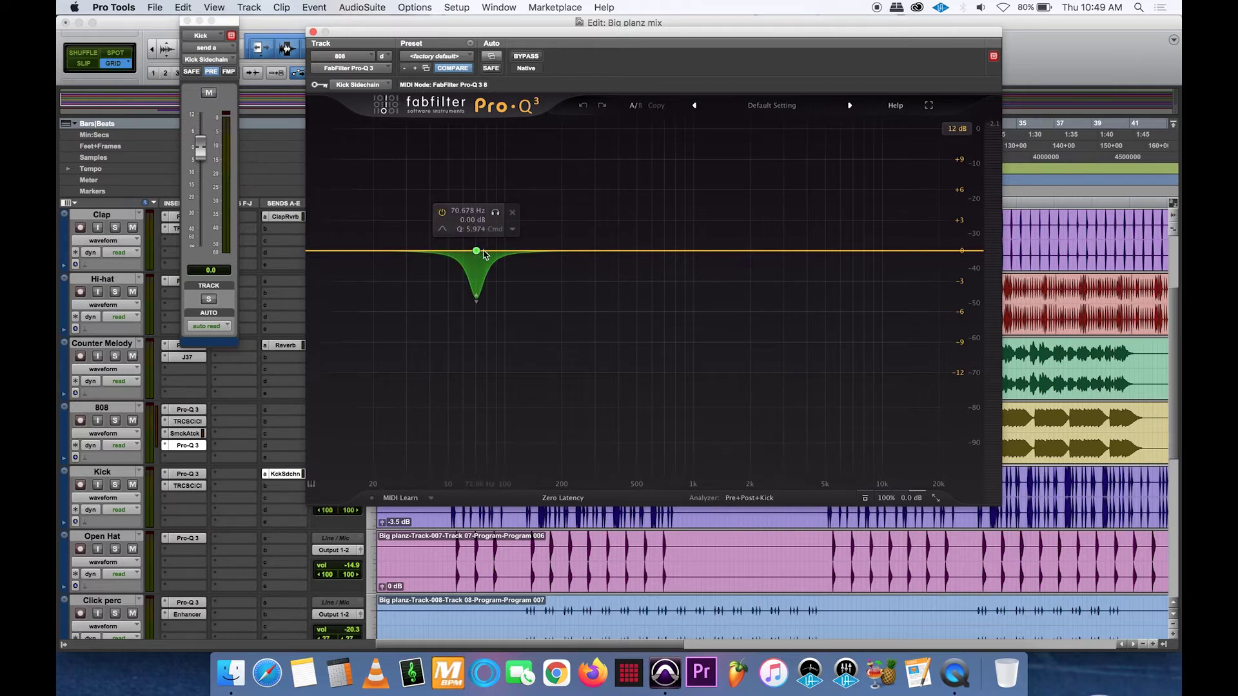
click(511, 213)
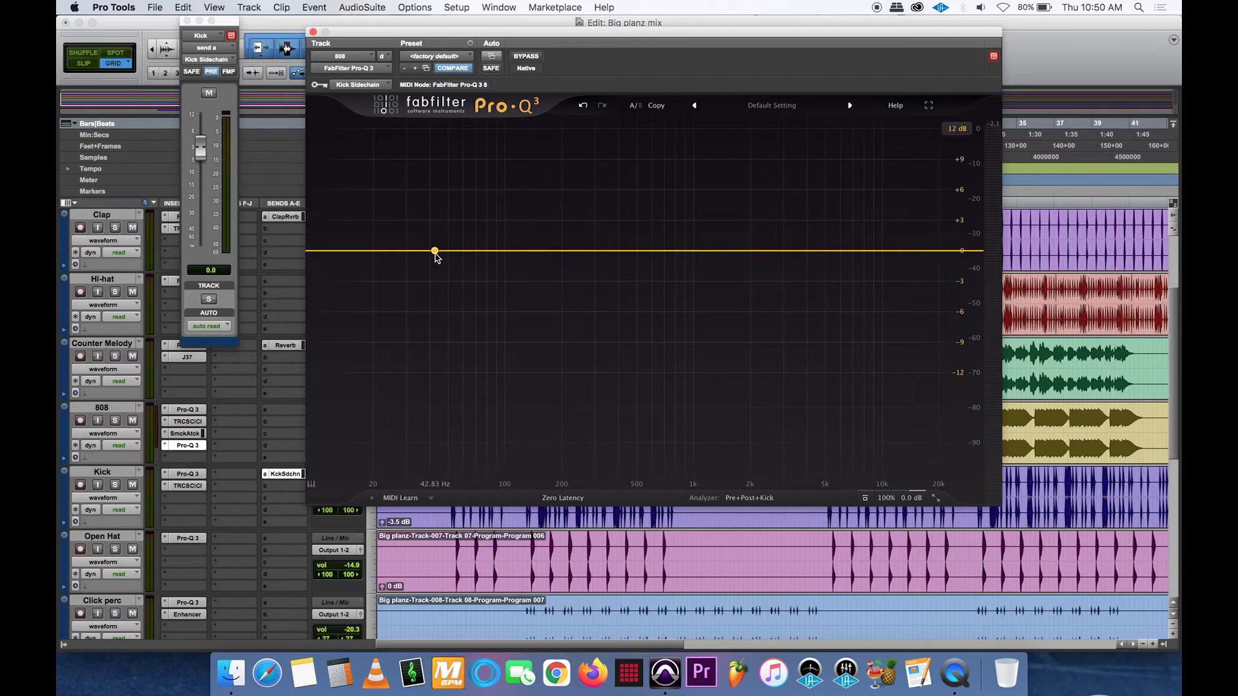
key(space)
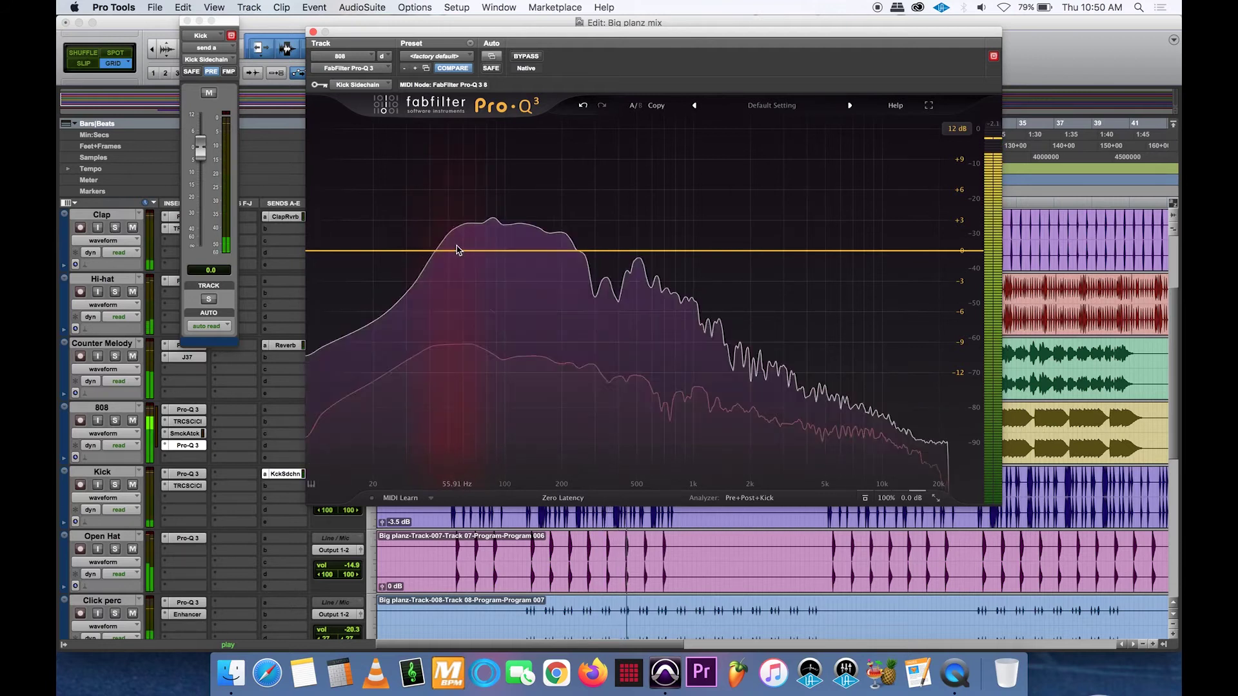
drag(457, 250, 456, 250)
key(space)
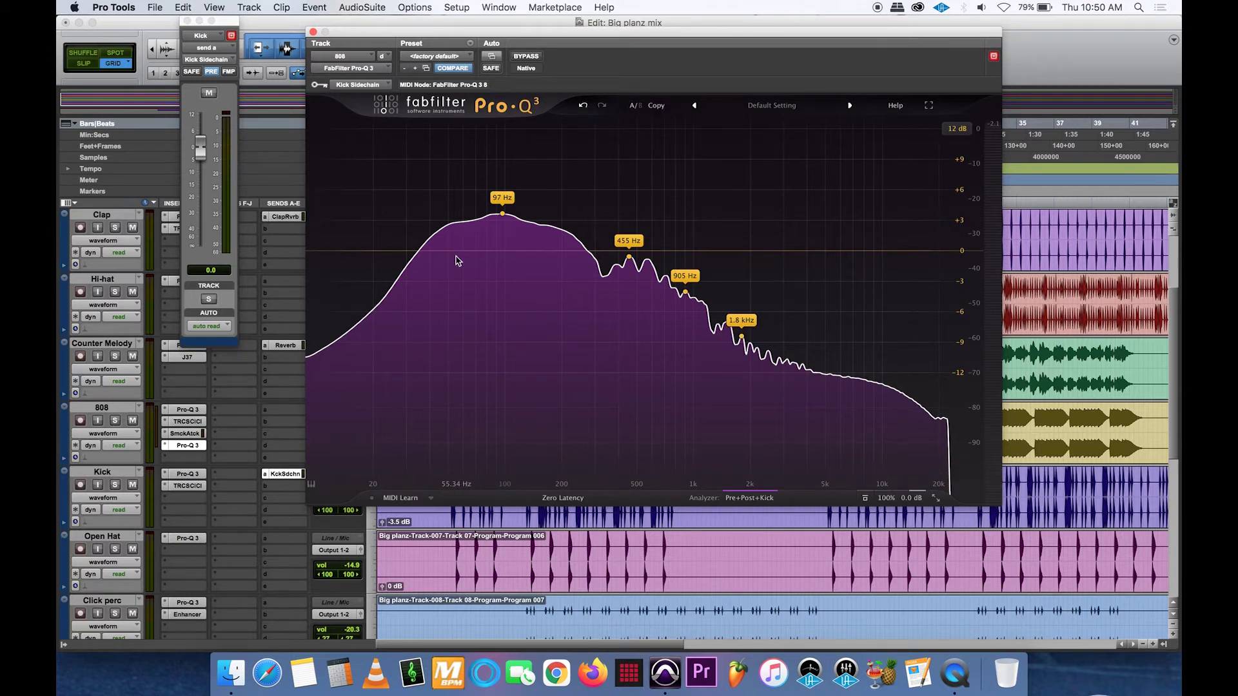
Step: Add a bell band in the 808's low end at about 66 Hz and -0.13 dB, checking it against the collision during playback
double_click(458, 251)
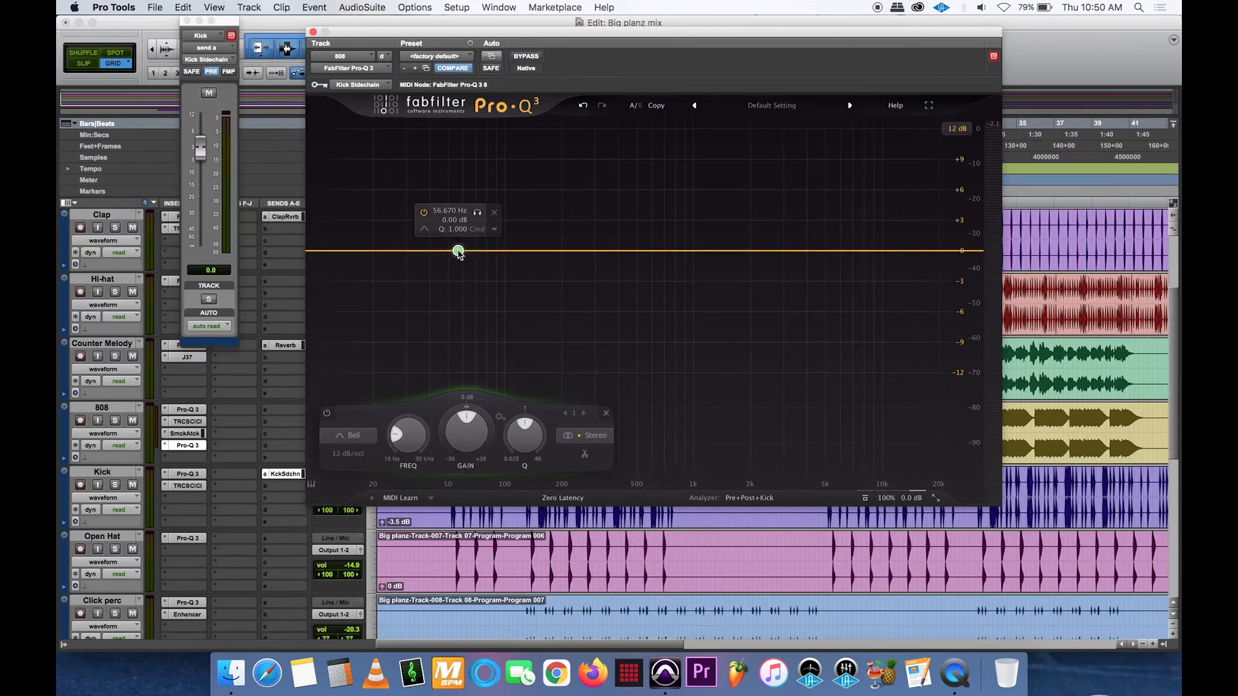
drag(458, 252, 471, 254)
key(space)
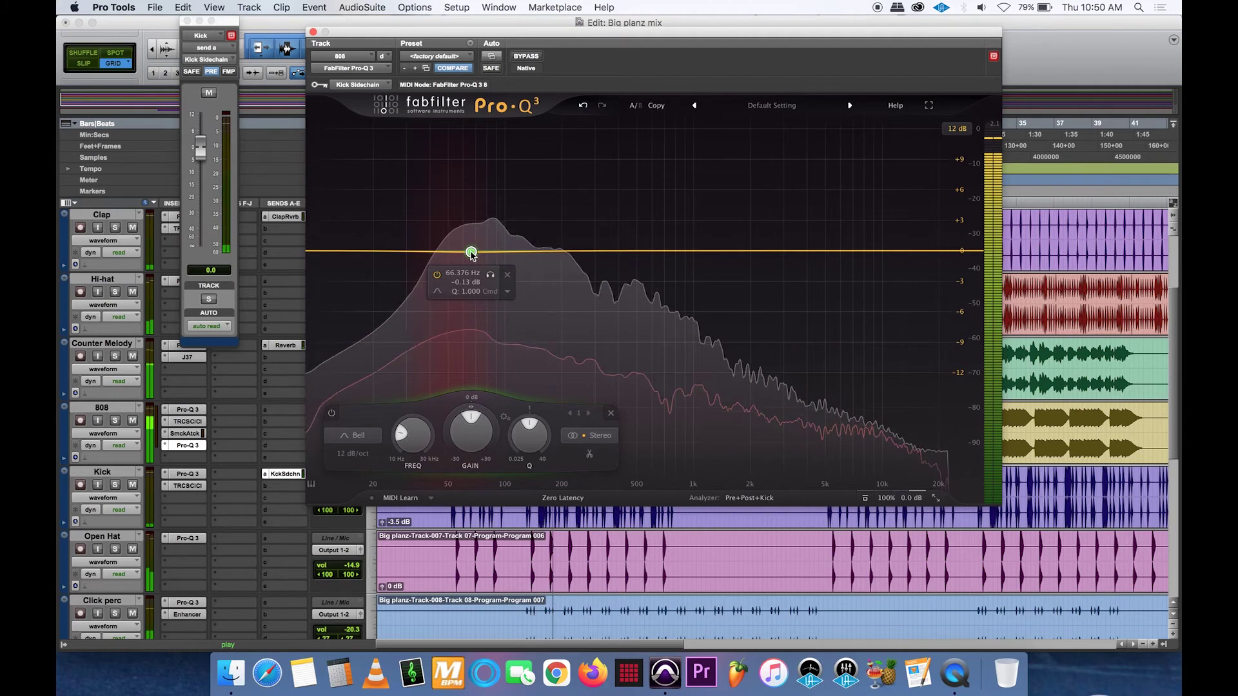
key(space)
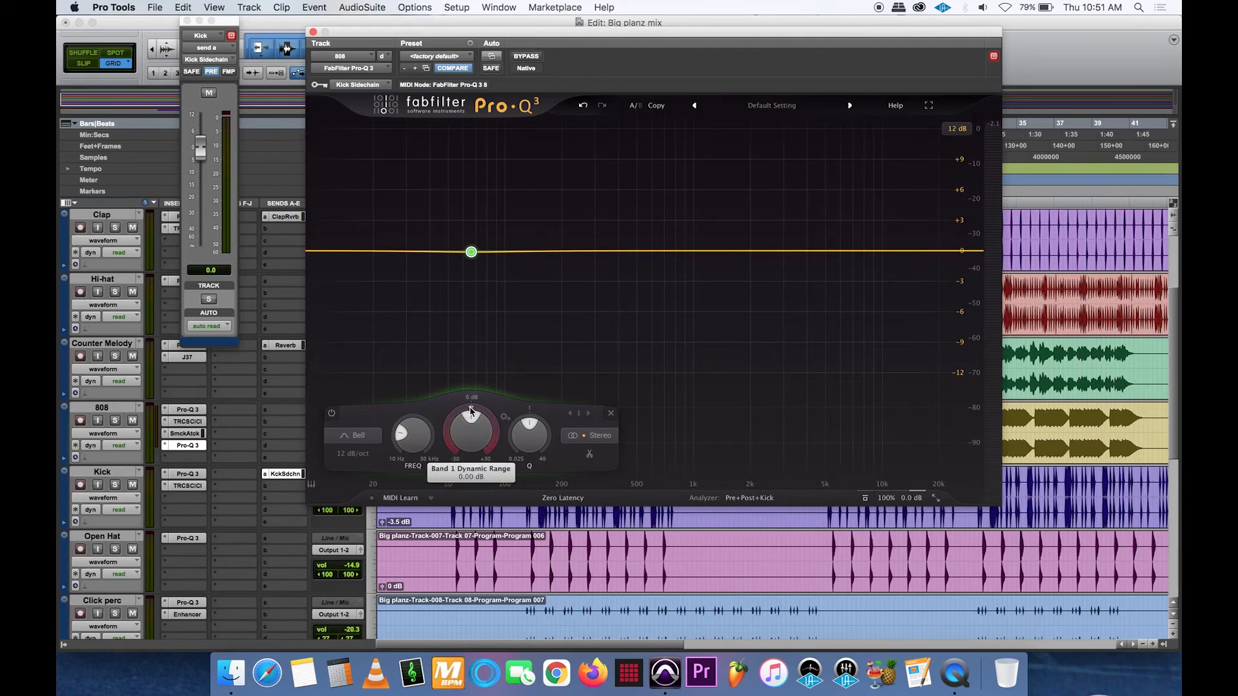
Step: Make the new band dynamic with auto threshold turned off and a dynamic range of about -1.95 dB
drag(468, 410, 464, 412)
drag(457, 413, 443, 431)
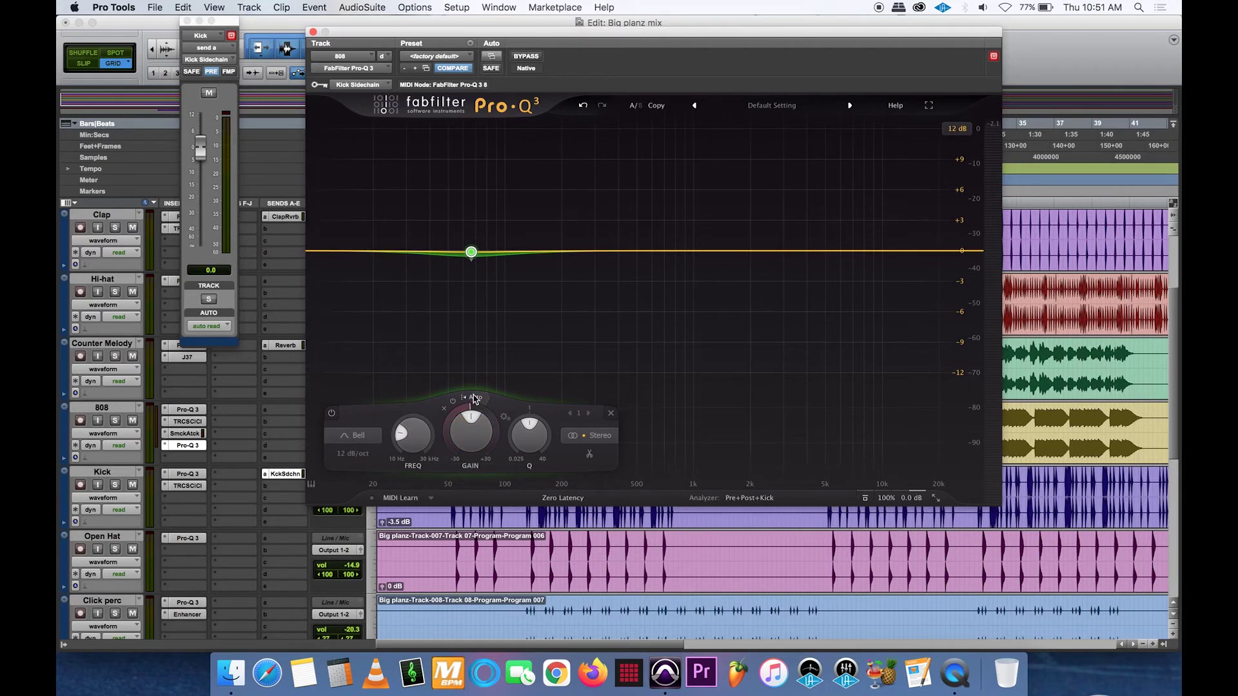
mouse_move(474, 398)
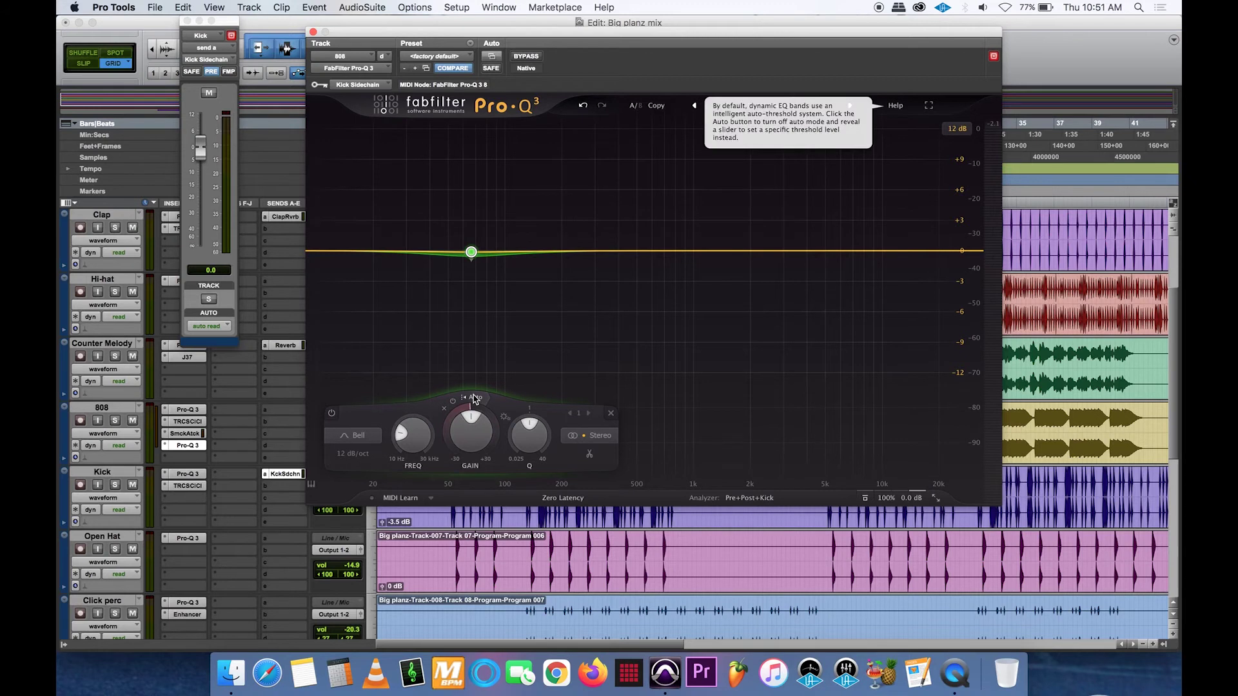
click(474, 399)
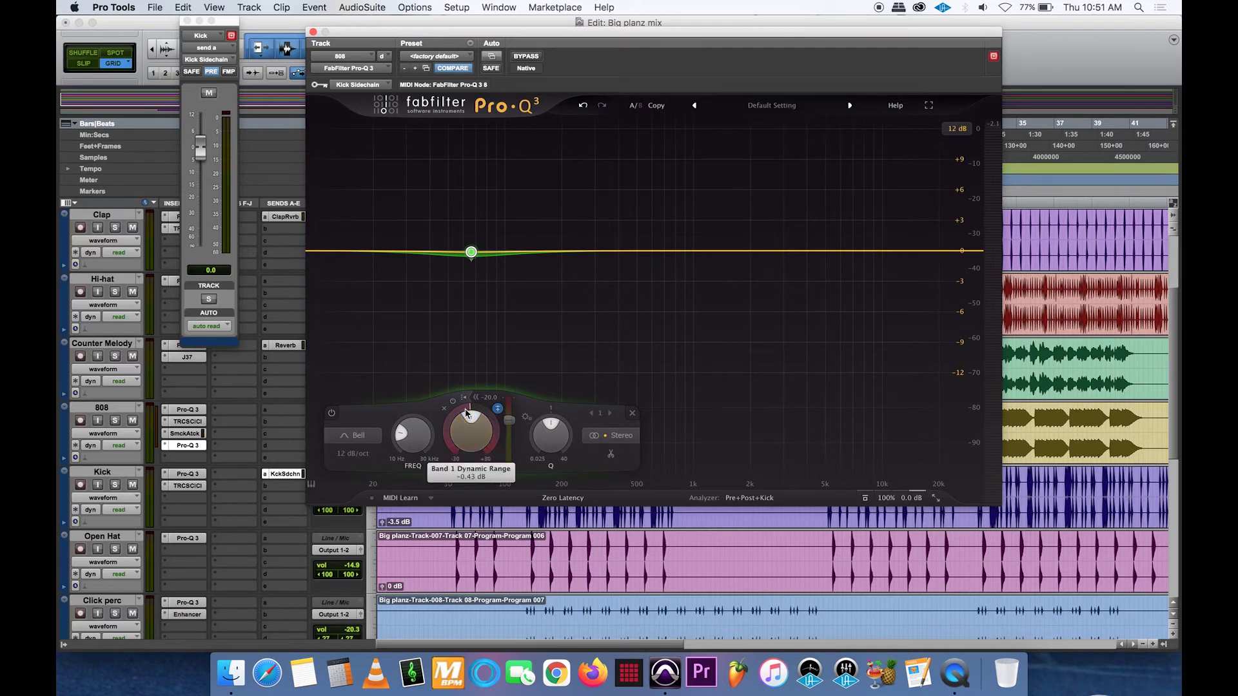
mouse_move(467, 414)
drag(450, 424, 430, 461)
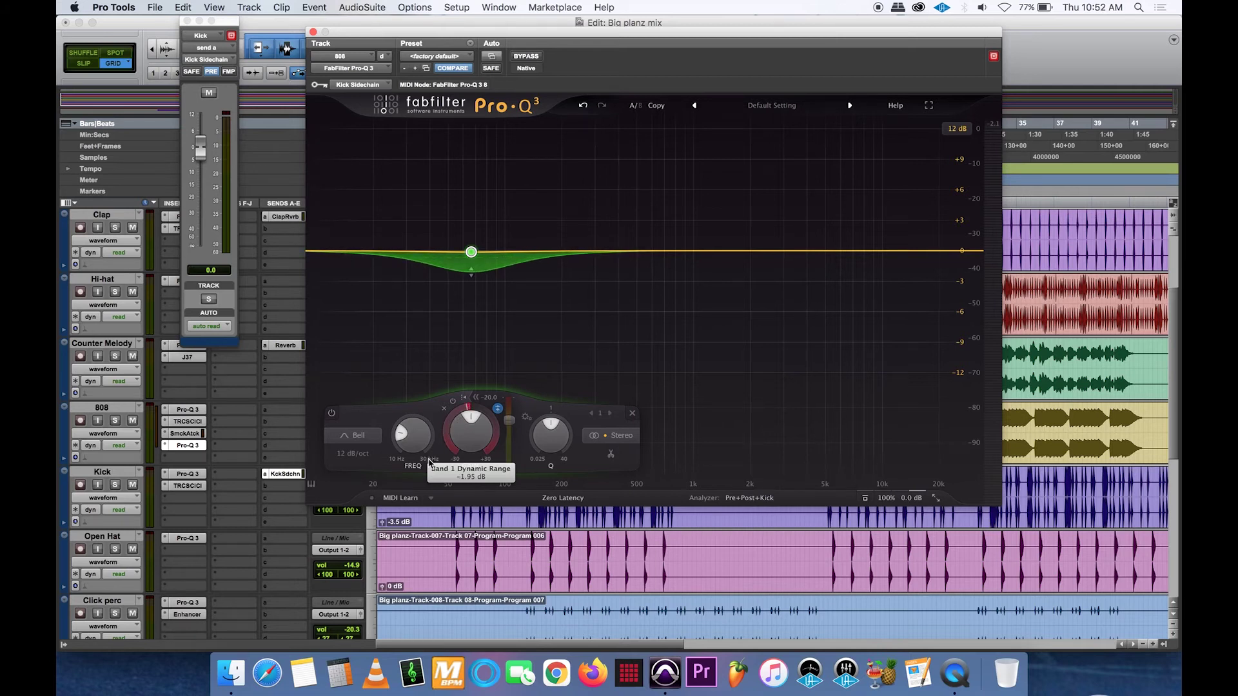
Step: Sweep the dynamic band's Q between wide and narrow, leaving it on a narrow dip
scroll(544, 442, up, 5)
scroll(545, 442, up, 2)
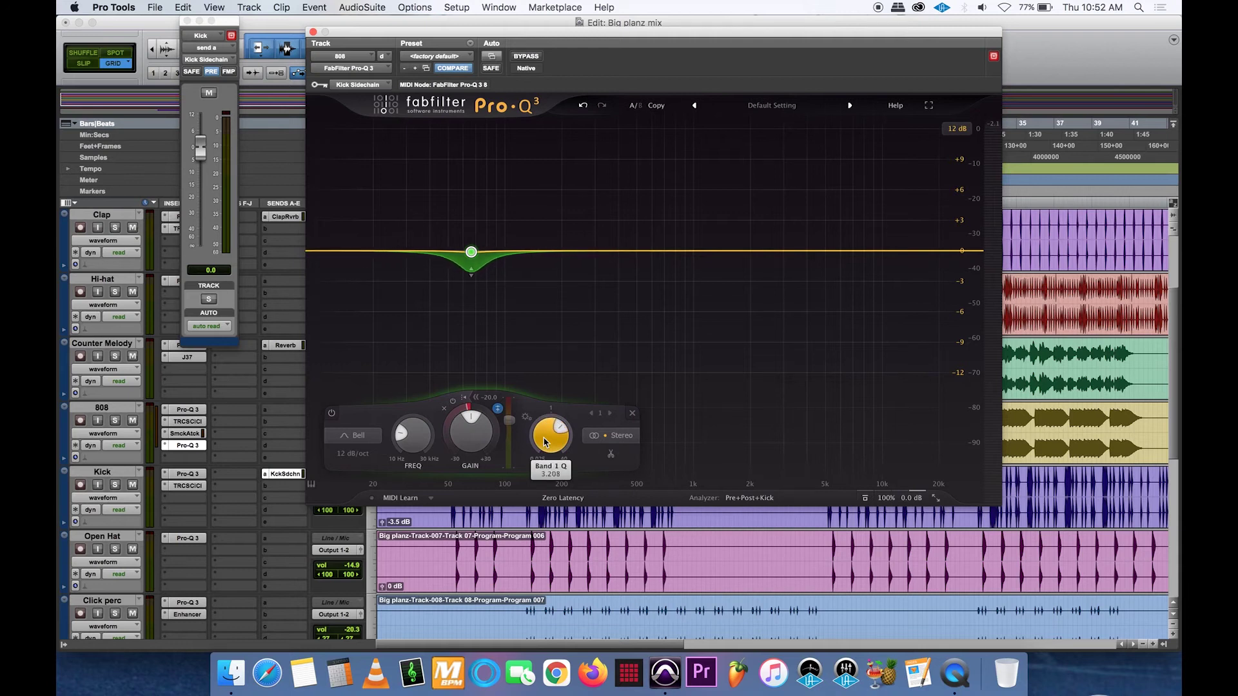
scroll(545, 442, down, 9)
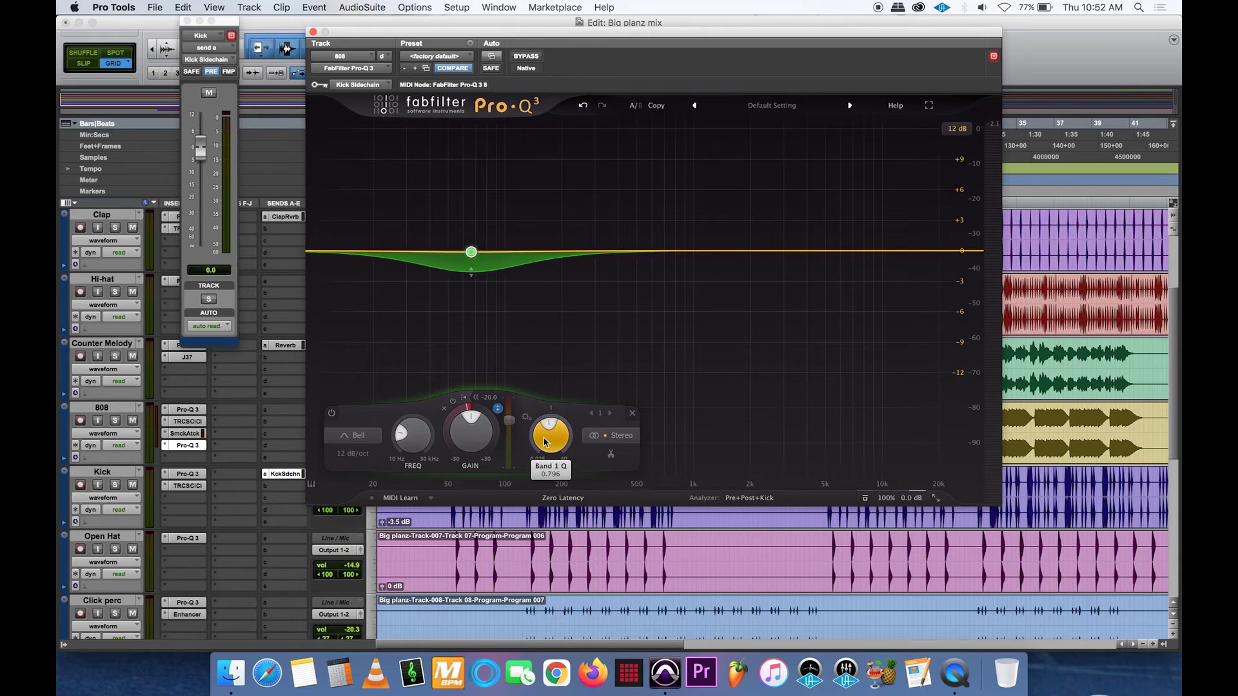
scroll(544, 442, up, 9)
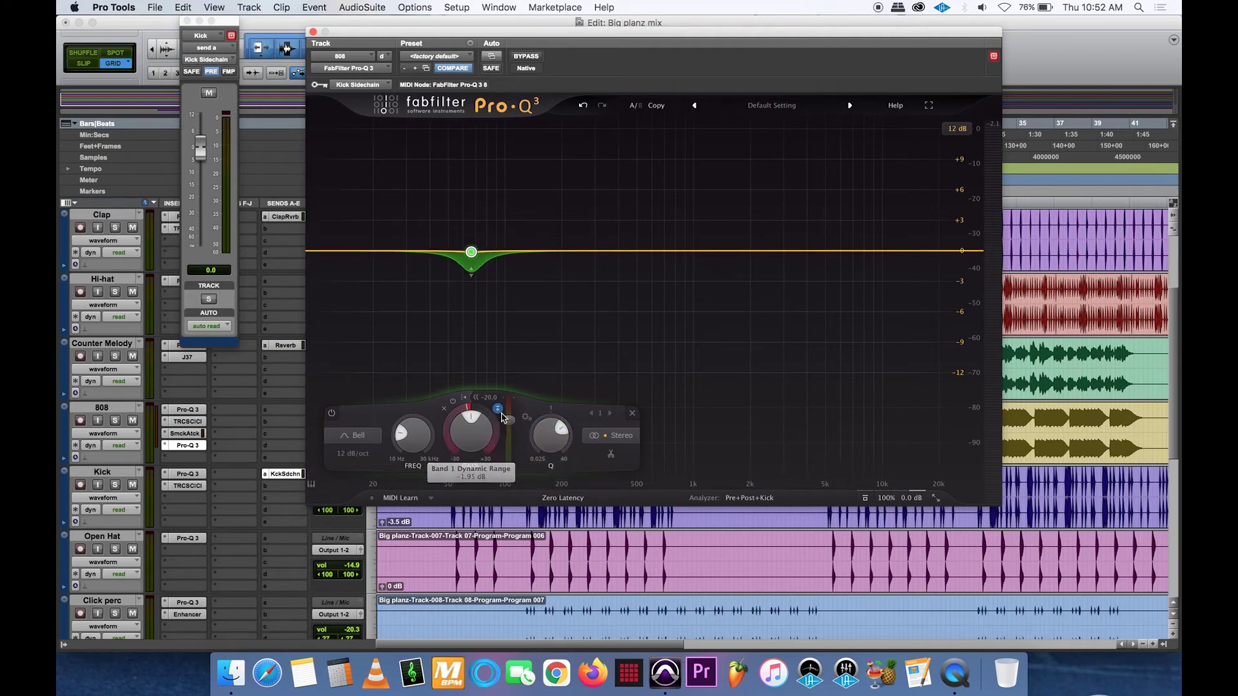
Step: Raise the dynamic band's threshold to -1.0 dB and deepen its dynamic range until the dip reaches about midway between -3 and -6 dB
drag(509, 420, 467, 410)
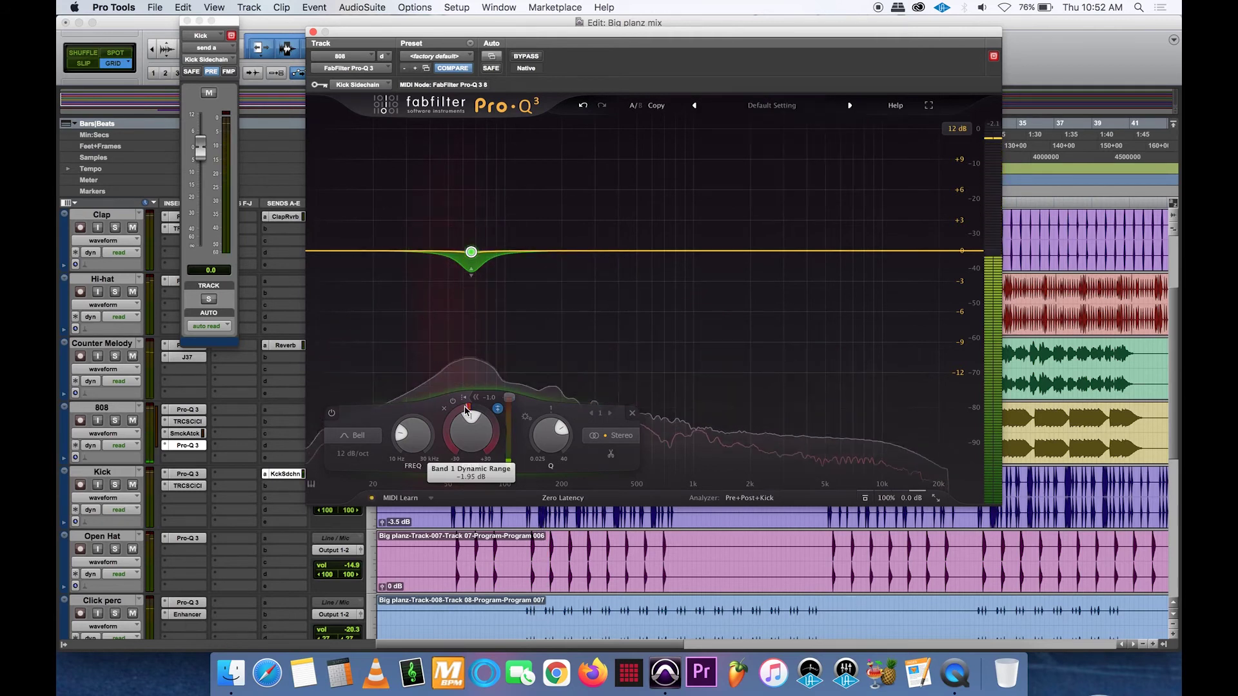
drag(466, 410, 451, 425)
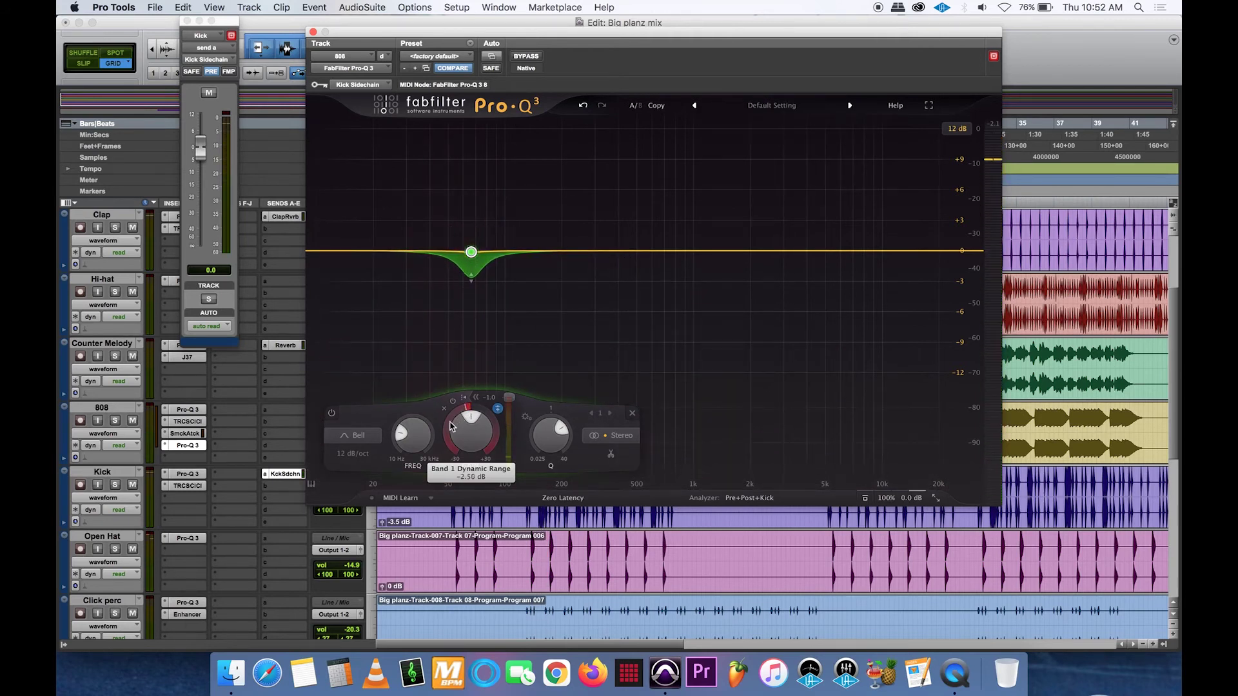
drag(441, 441, 437, 449)
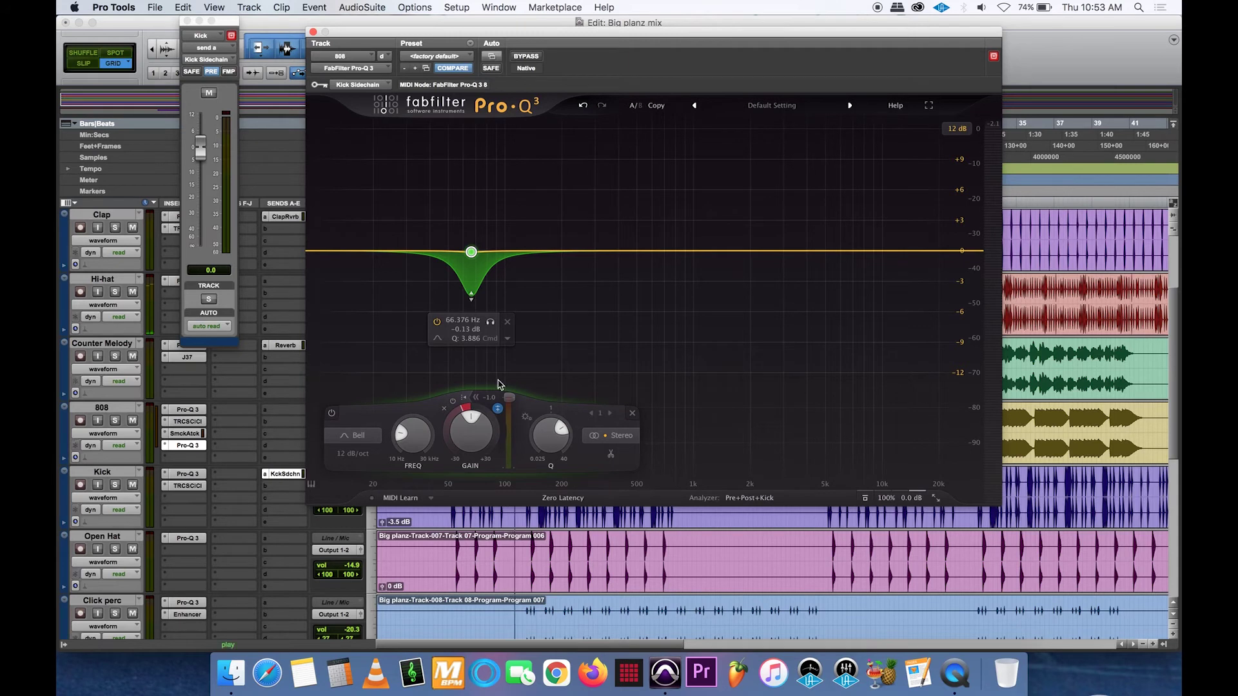
Step: Sweep the band's threshold during playback from -6.5 dB down to -90 dB and back up to -8.1 dB
mouse_move(511, 401)
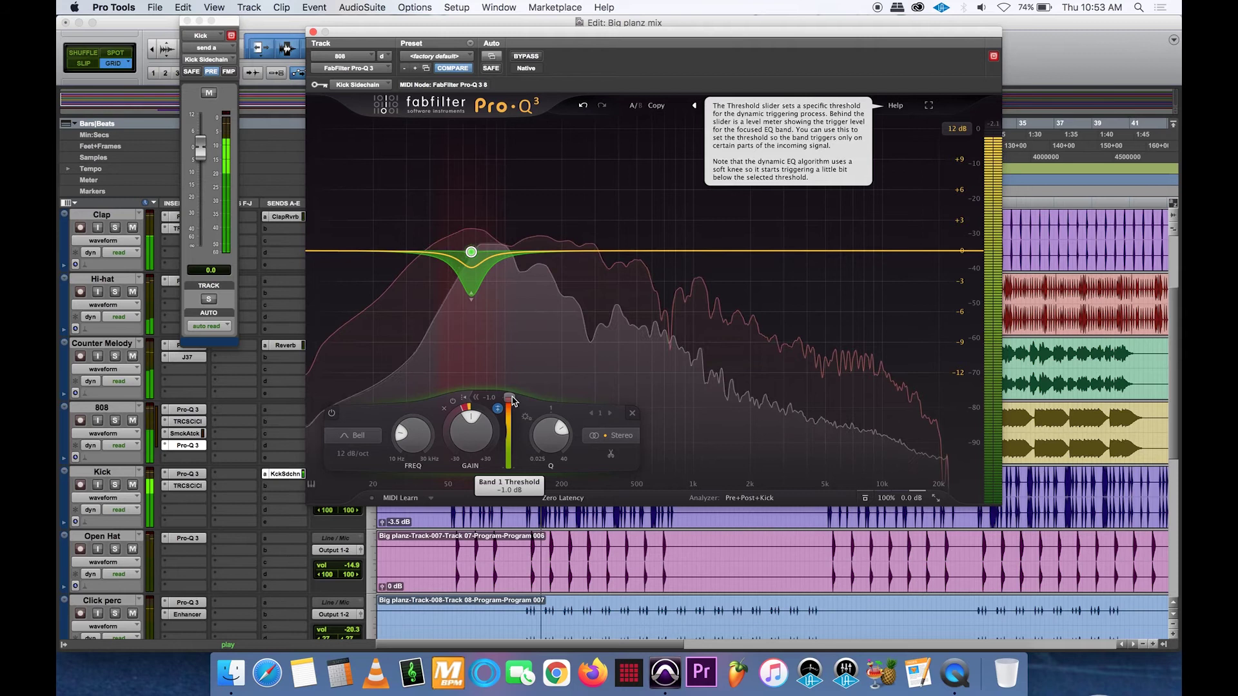
key(space)
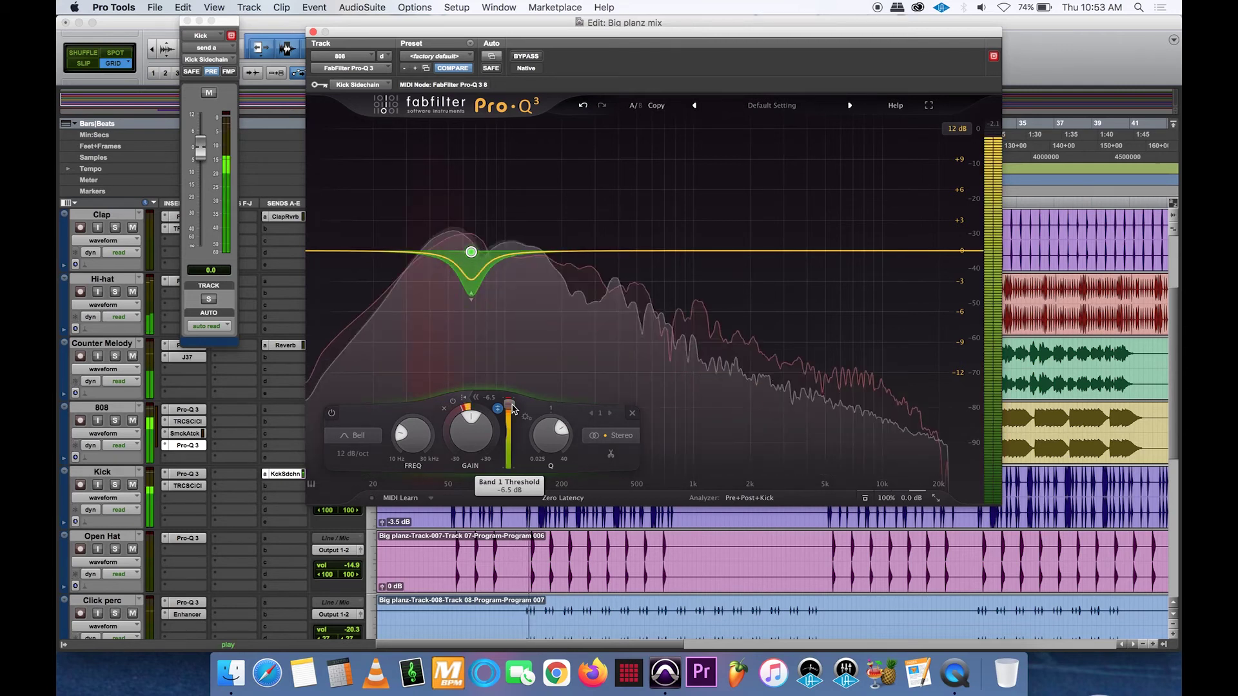
drag(513, 408, 521, 488)
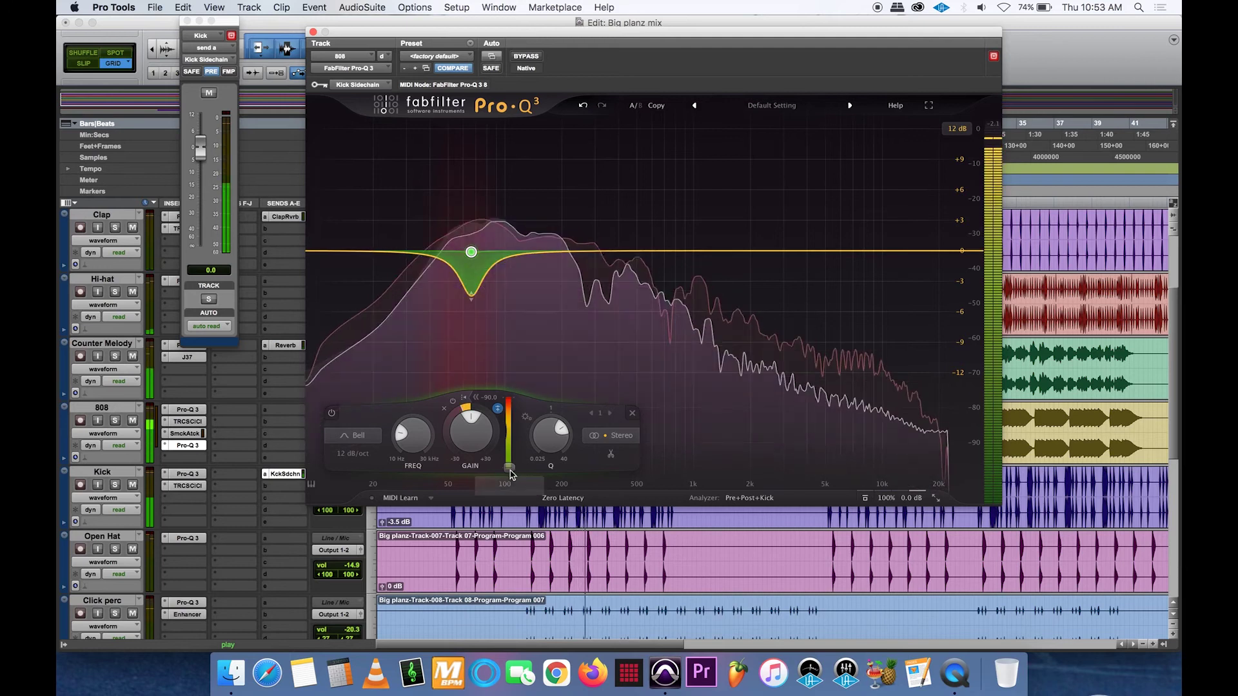
drag(511, 468, 511, 406)
key(space)
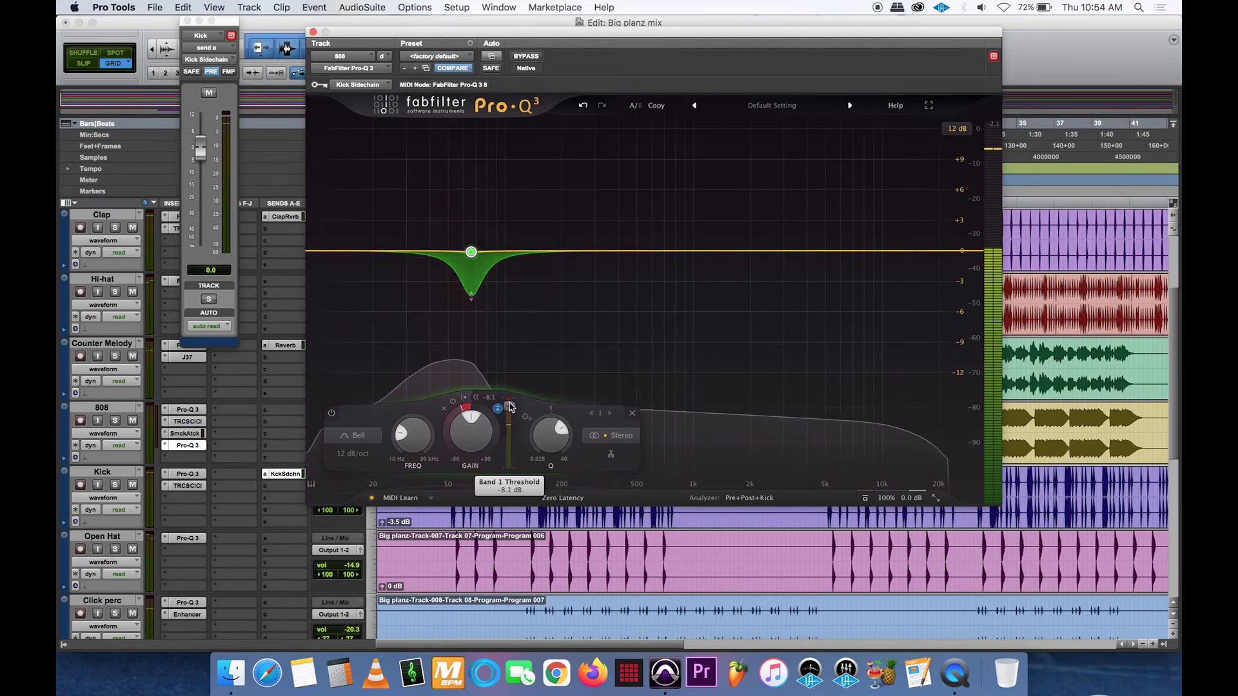
Step: Fine-tune the band's threshold to -5.8 dB while listening to how the kick triggers the 808's dip
key(space)
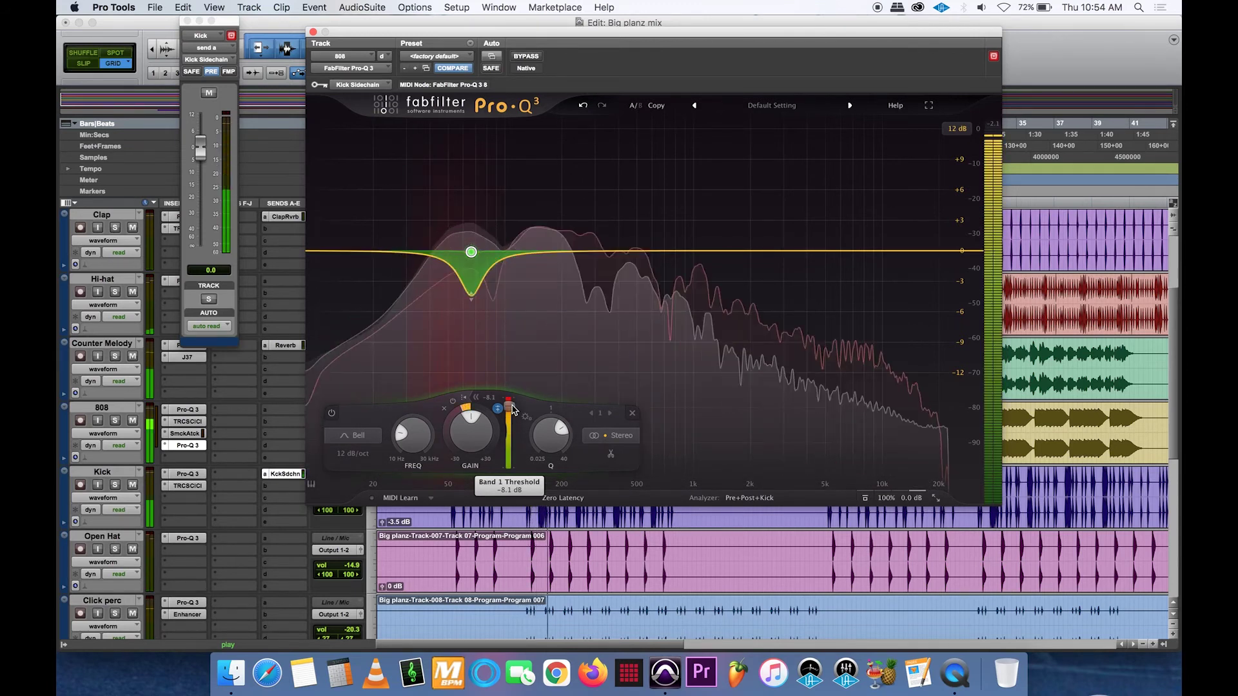
drag(512, 406, 512, 404)
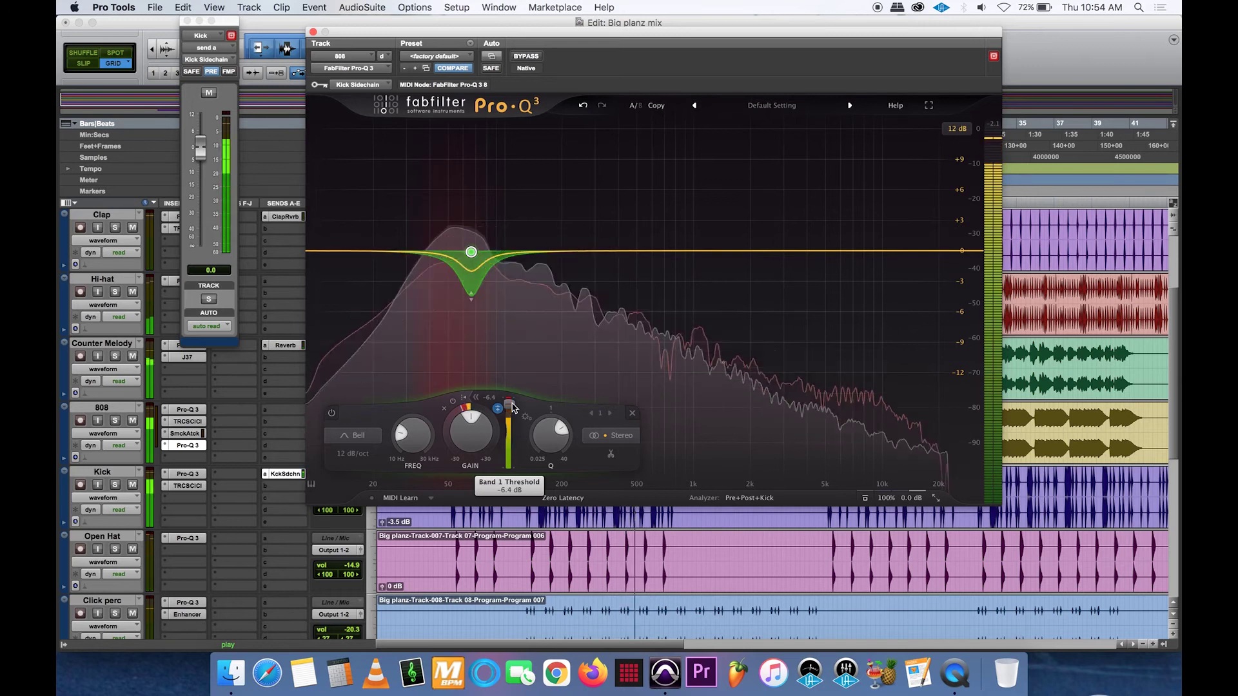
drag(512, 408, 511, 408)
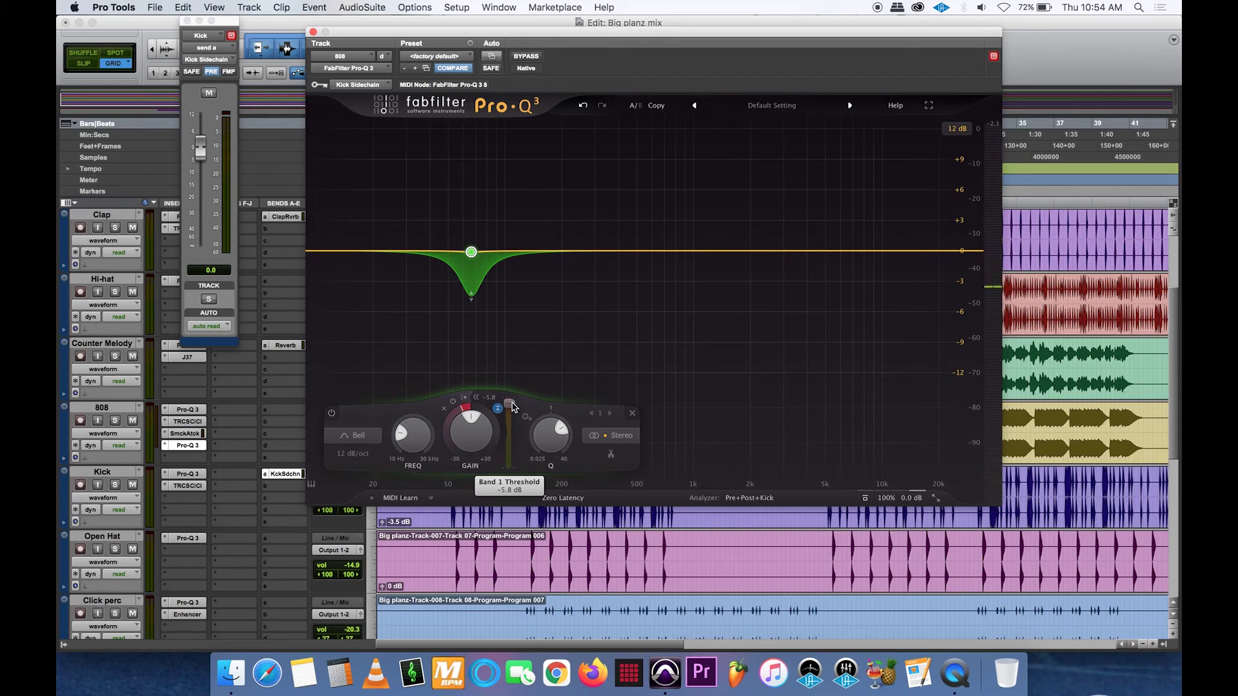
key(space)
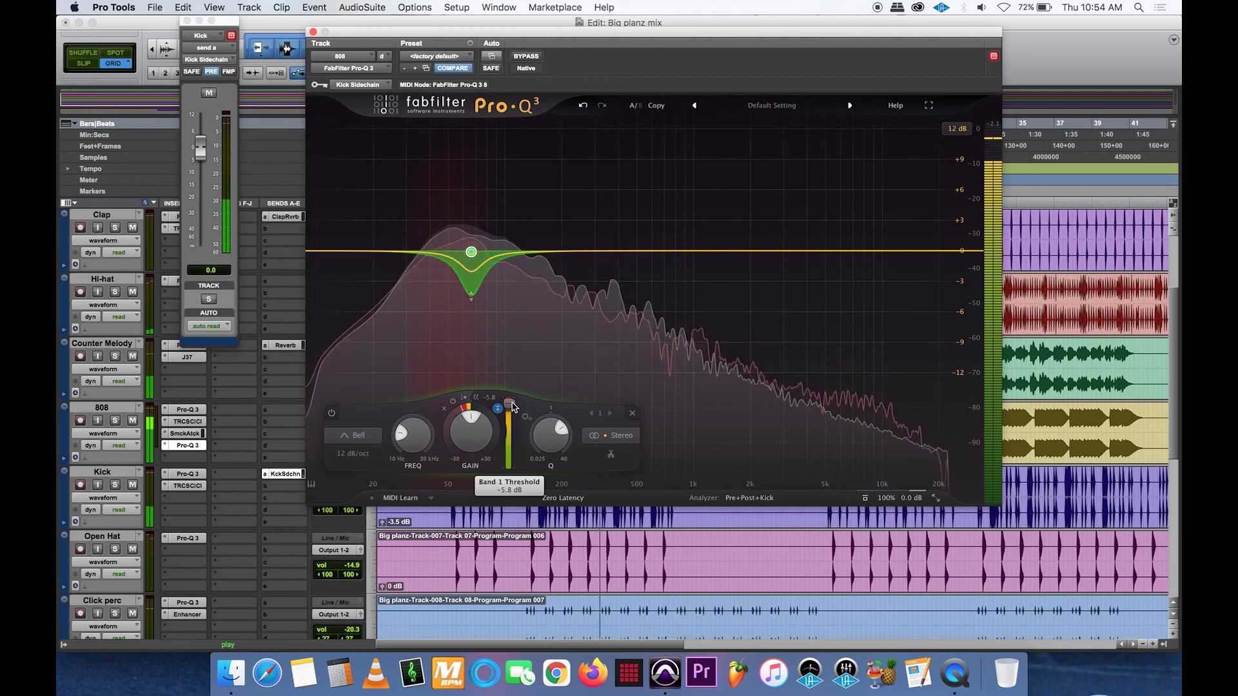
key(space)
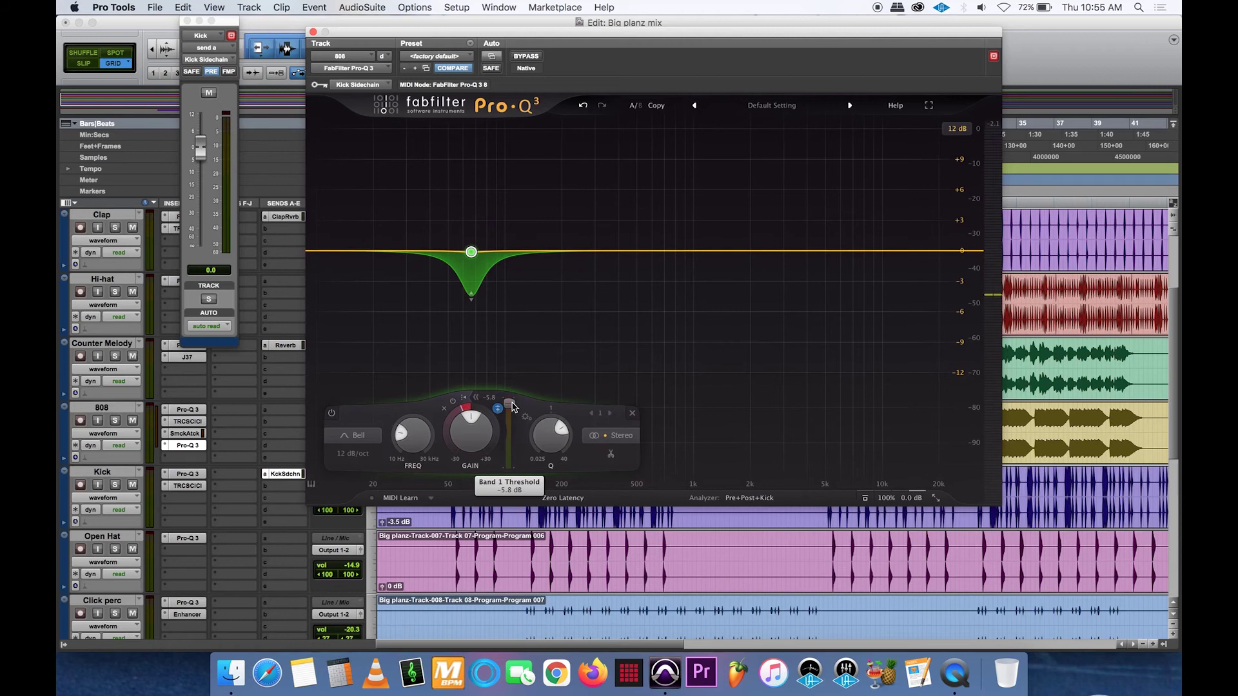
Step: Compare the 808 with and without the sidechained EQ during playback by toggling the plug-in's bypass, leaving it active
mouse_move(479, 258)
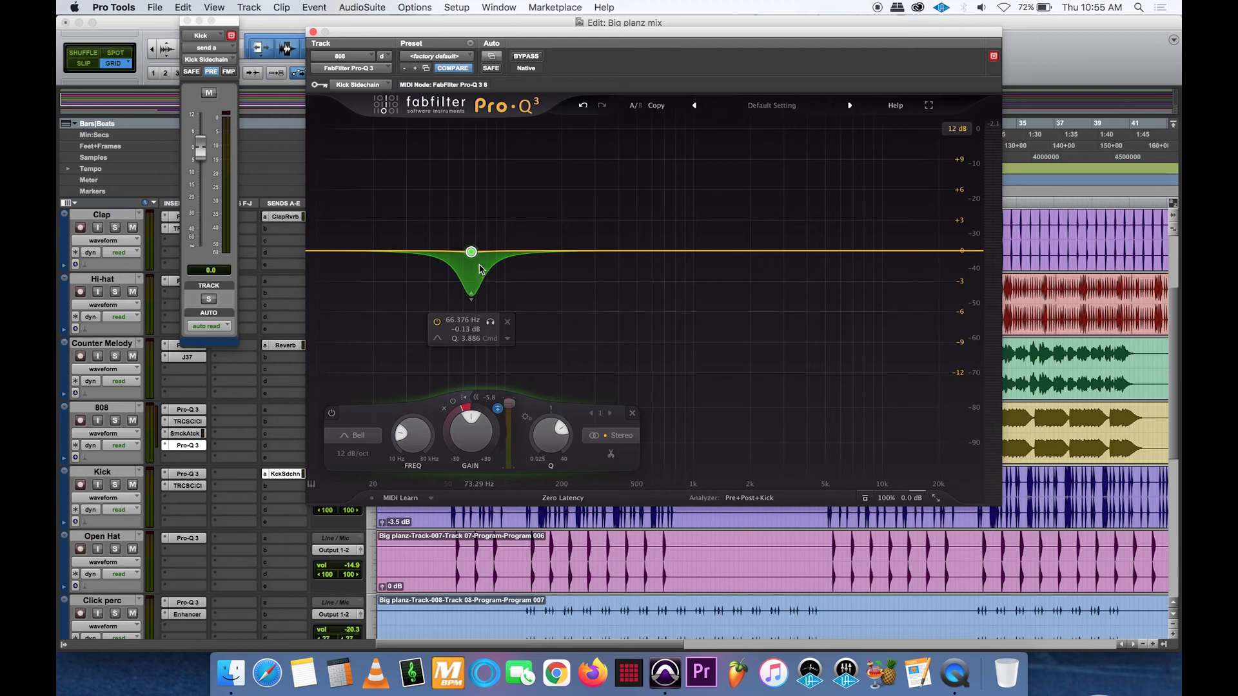
click(526, 56)
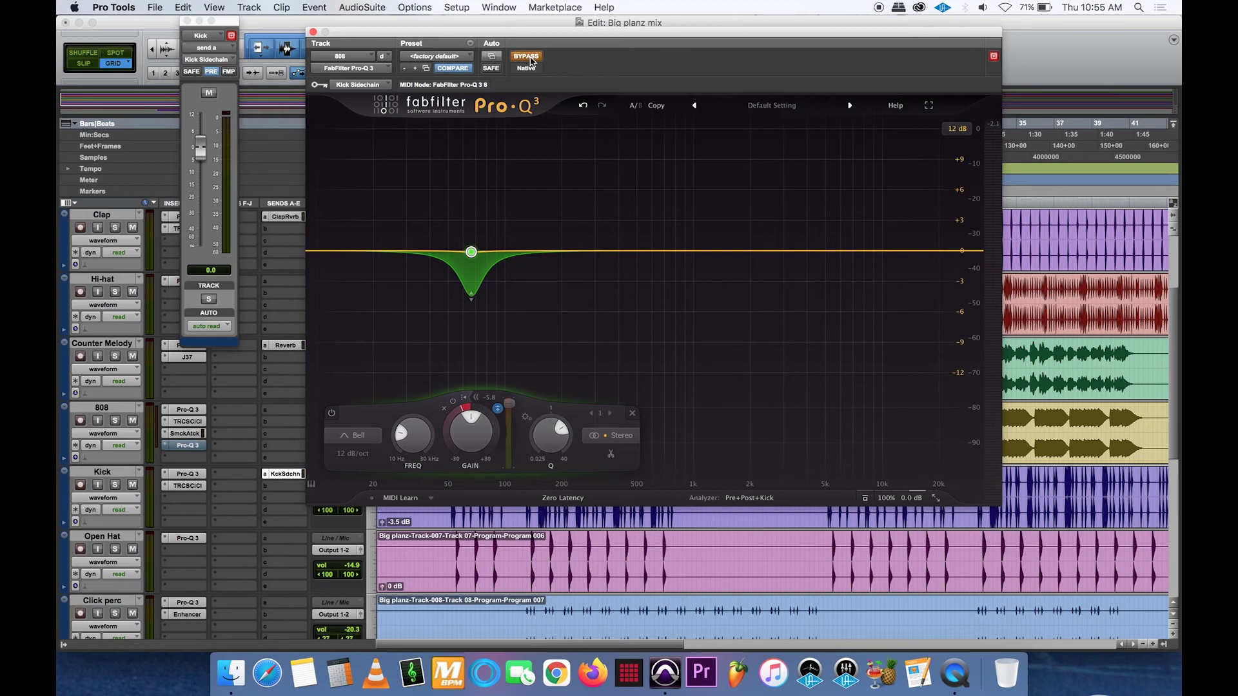
key(space)
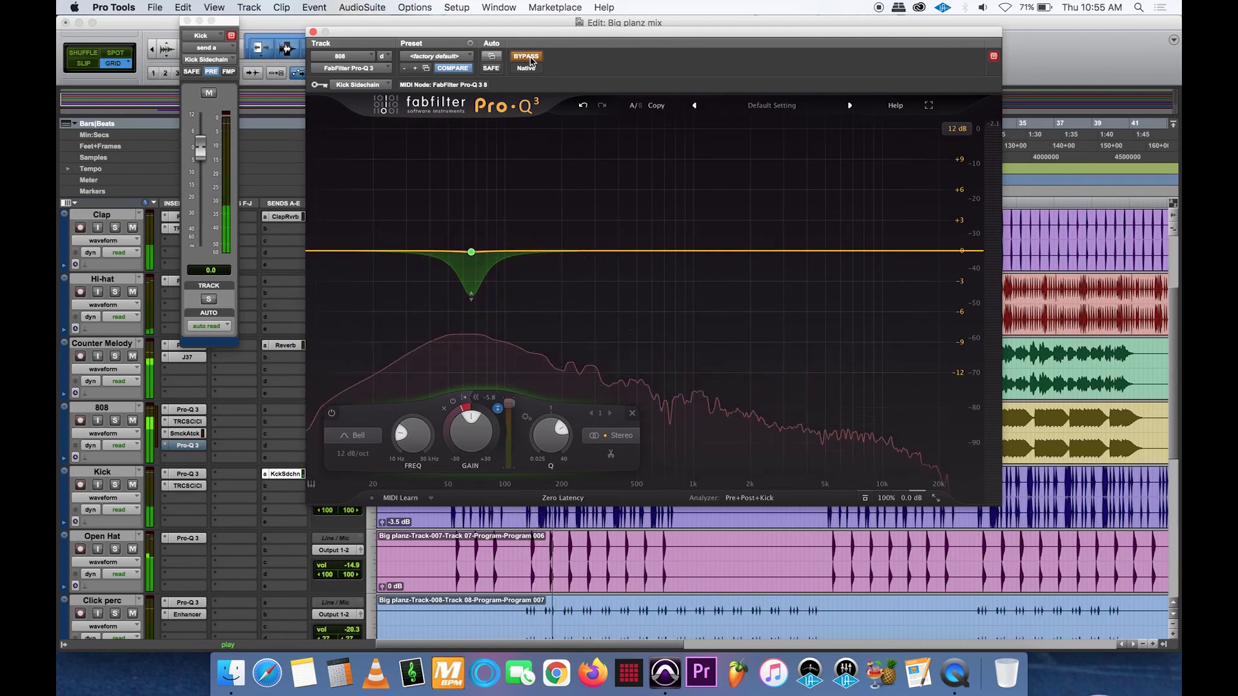
key(space)
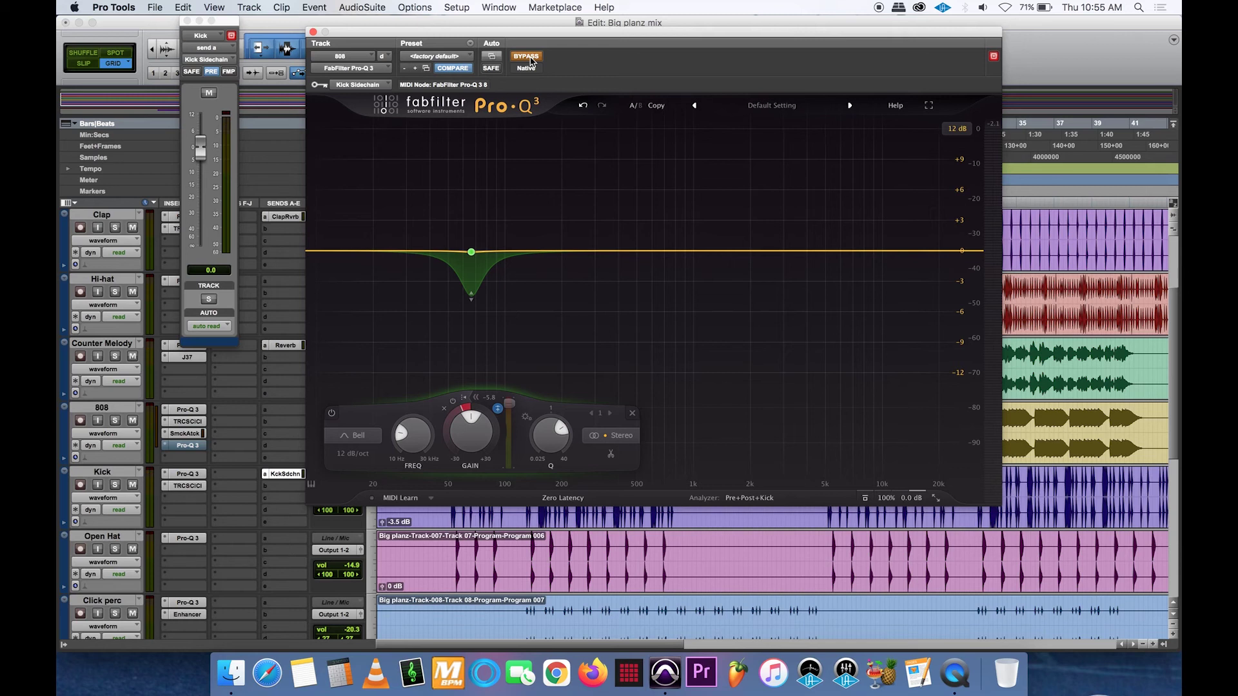
key(space)
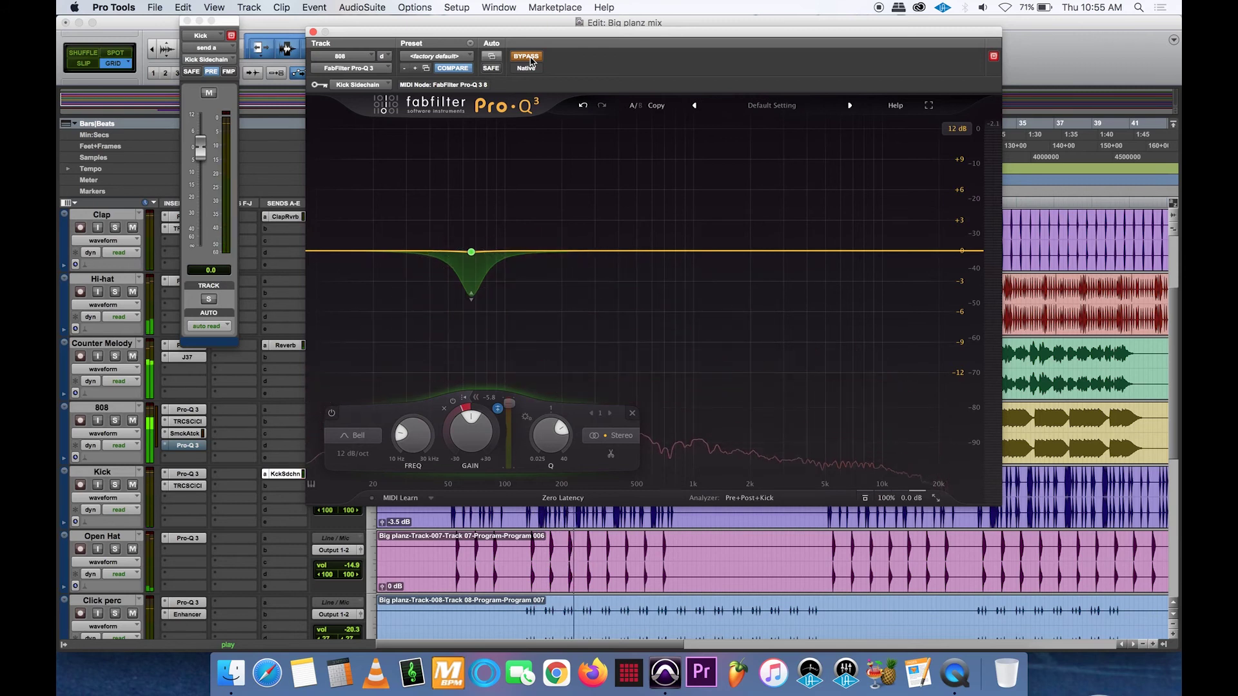
click(529, 60)
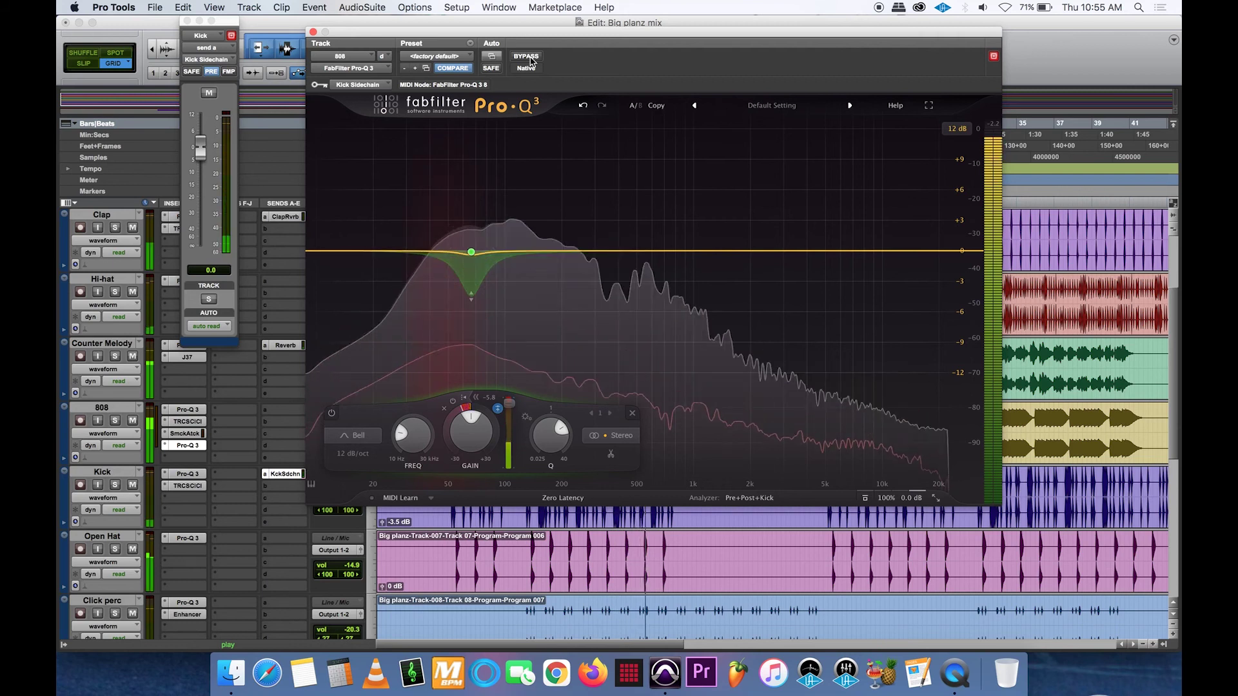
click(526, 56)
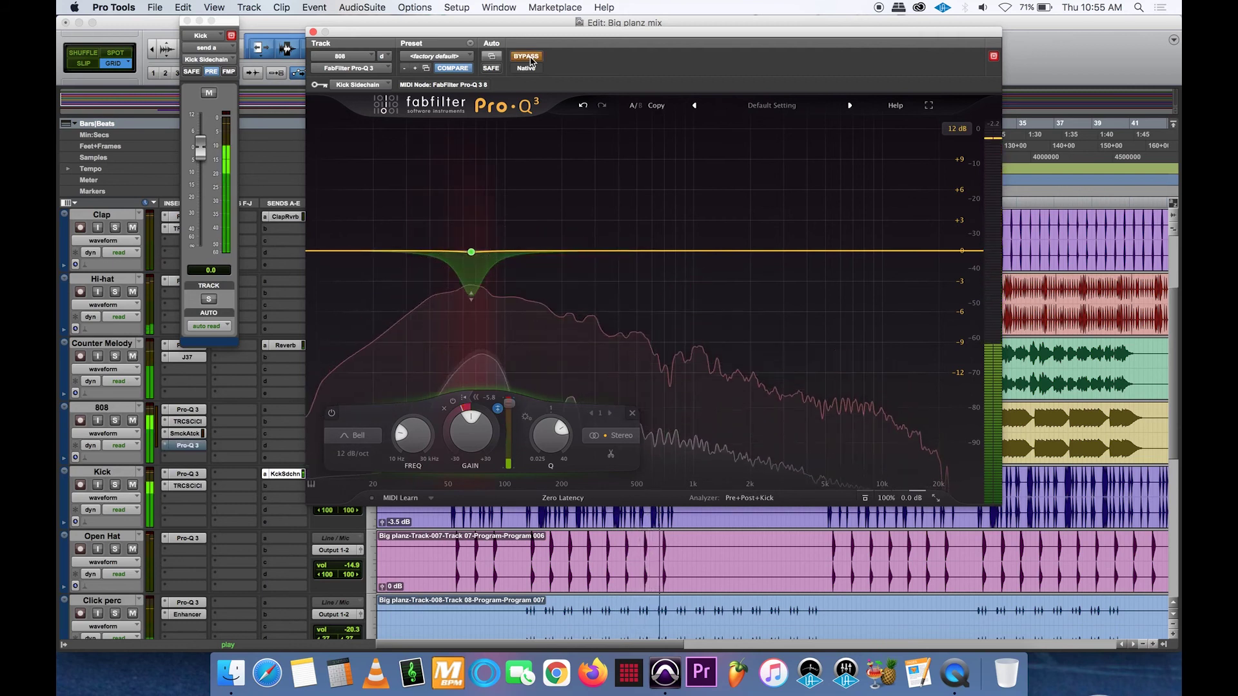
click(530, 58)
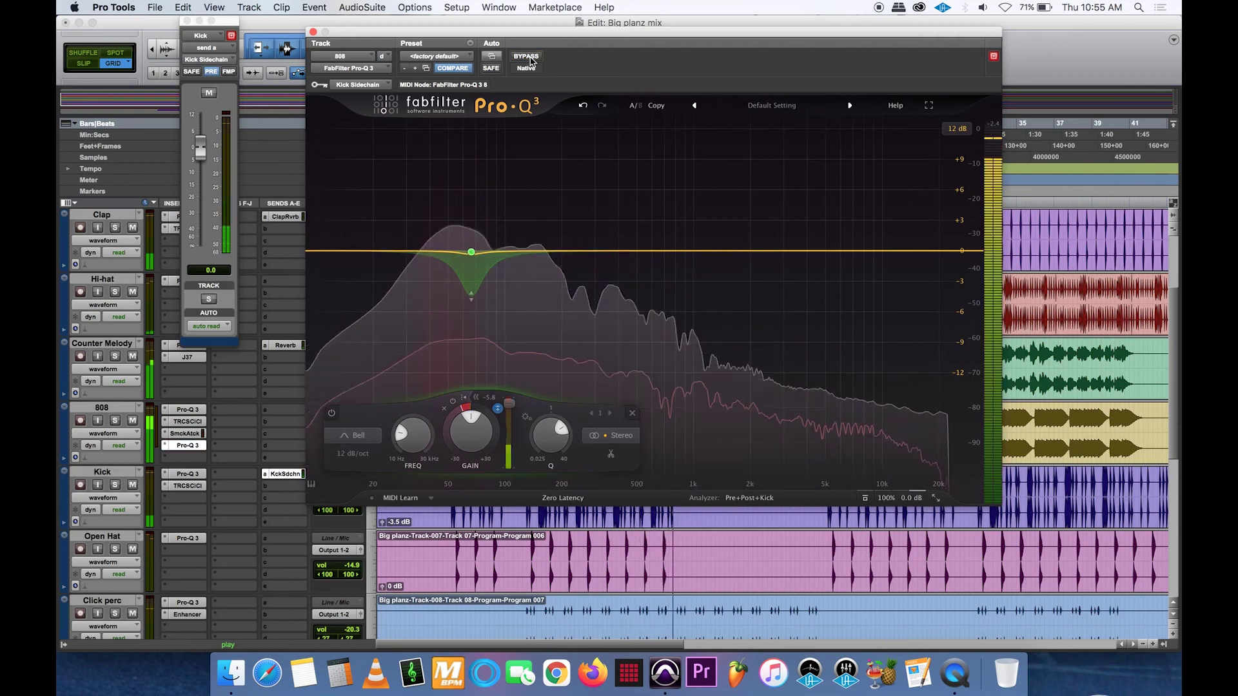
key(space)
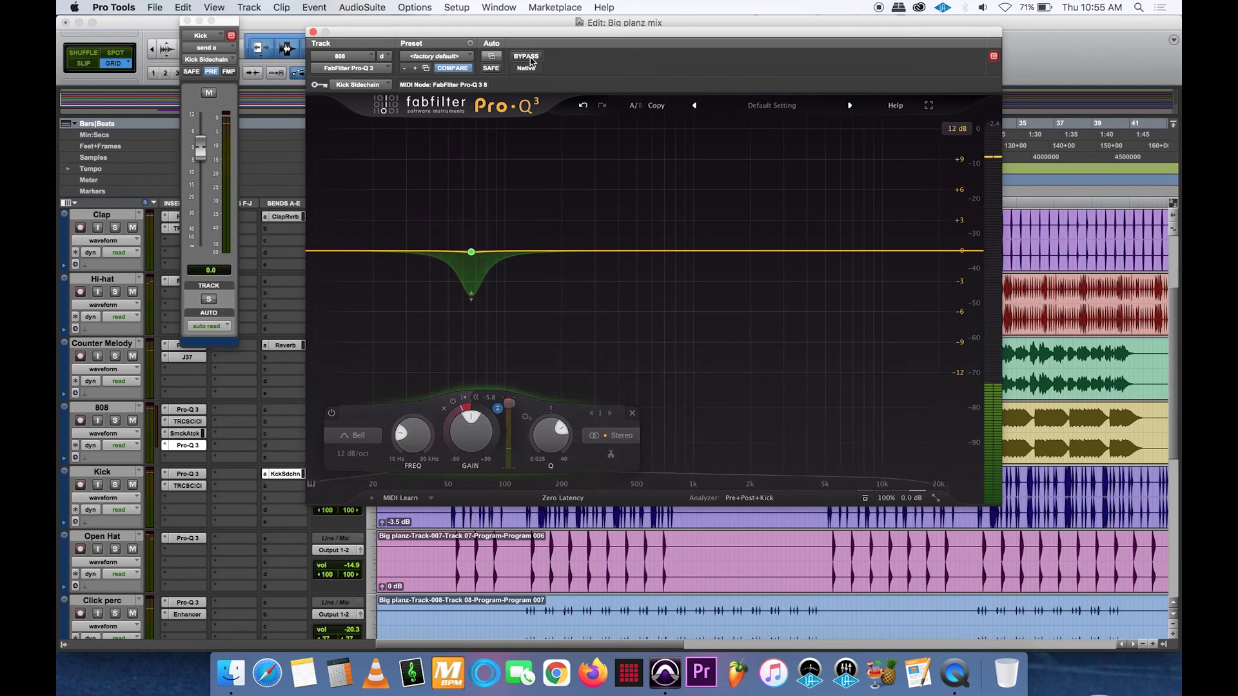